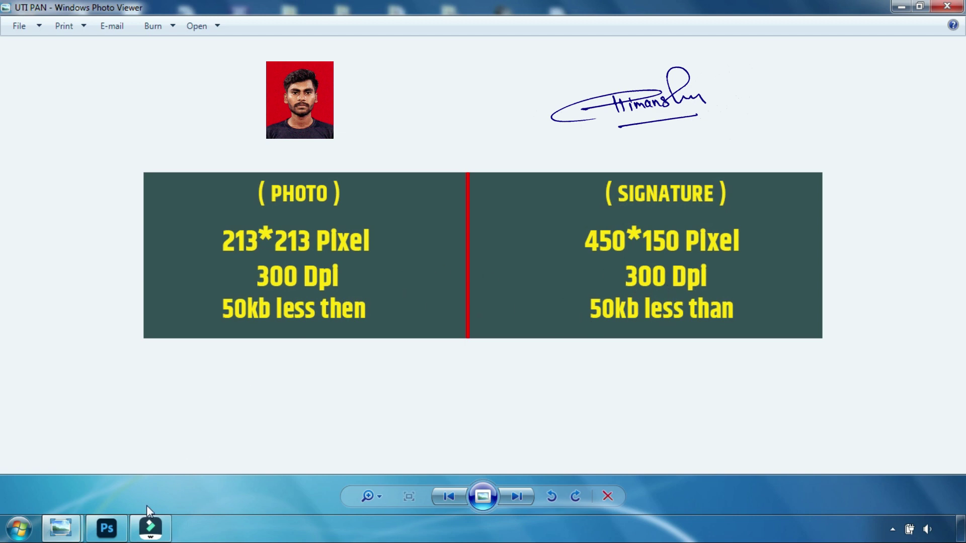
After reviewing the UTI PAN requirements image, switch to Photoshop from the taskbar
click(108, 527)
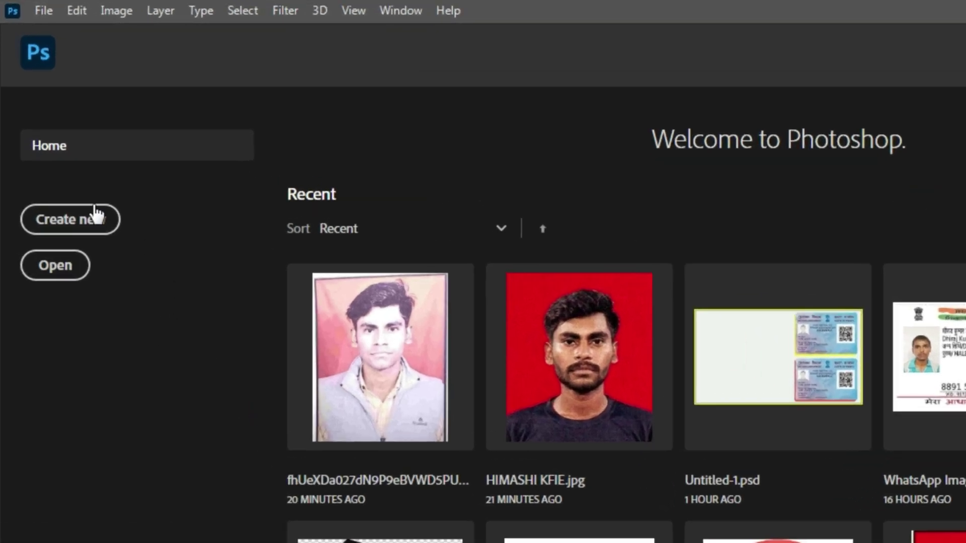
Start a new blank document from the Photoshop Home screen
click(48, 164)
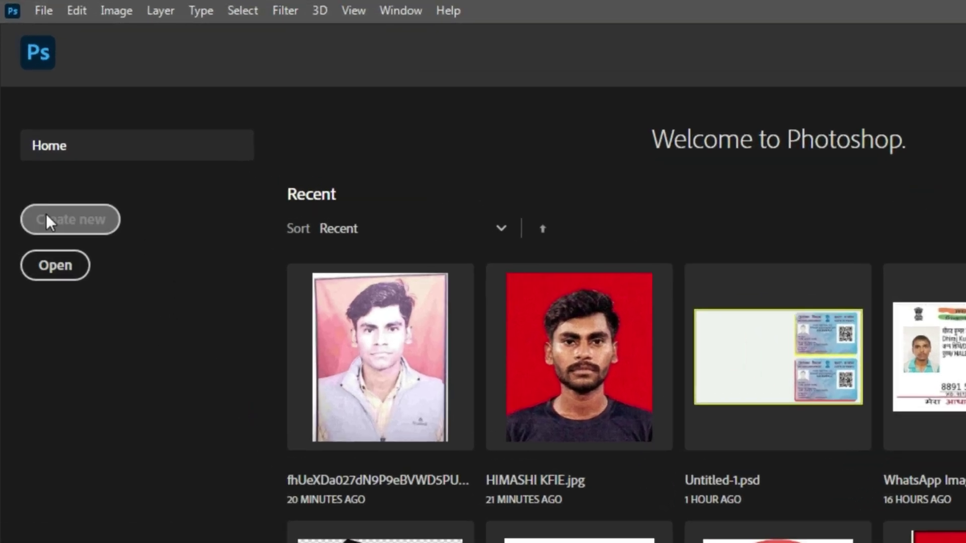
click(84, 227)
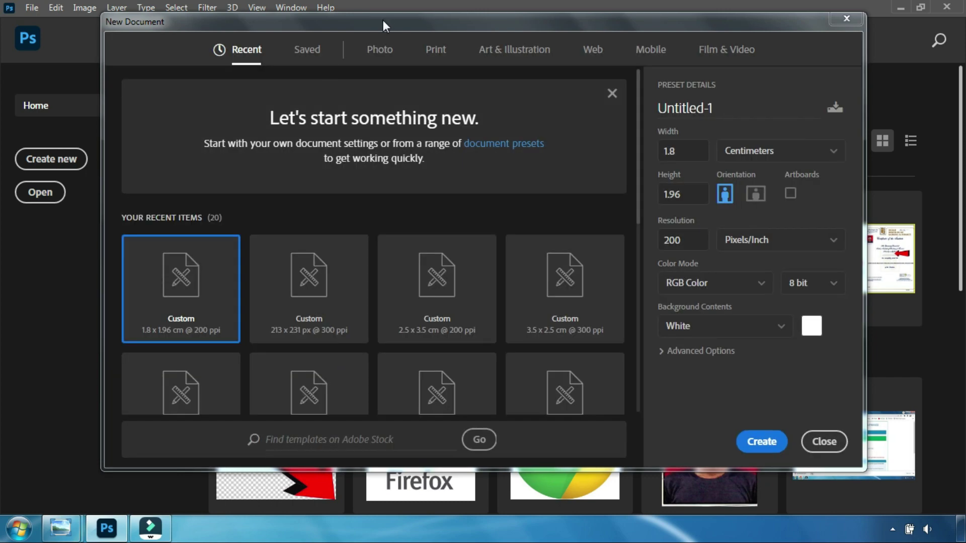
Set the new document size to 213 × 213 pixels
mouse_move(383, 21)
mouse_down()
mouse_move(388, 49)
mouse_move(378, 41)
mouse_up()
drag(582, 165, 604, 173)
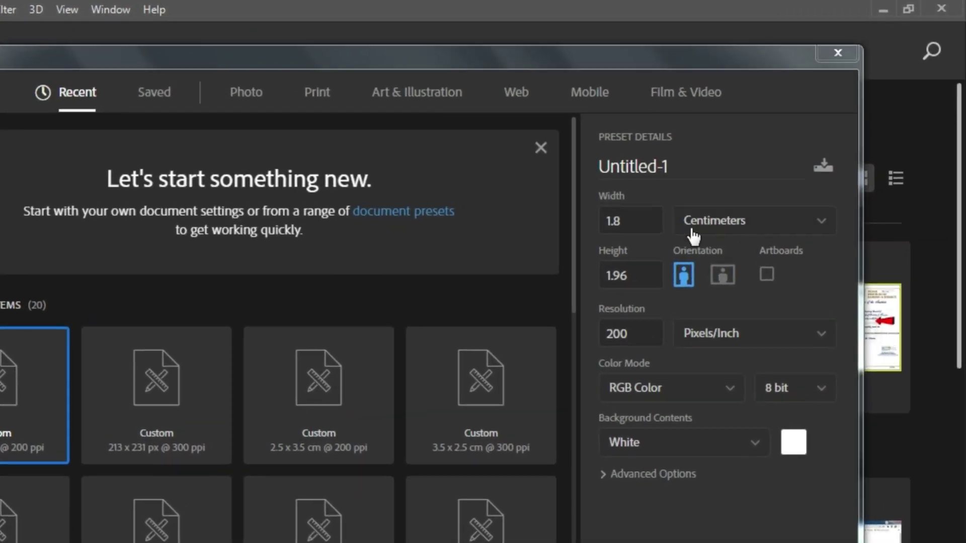
click(739, 225)
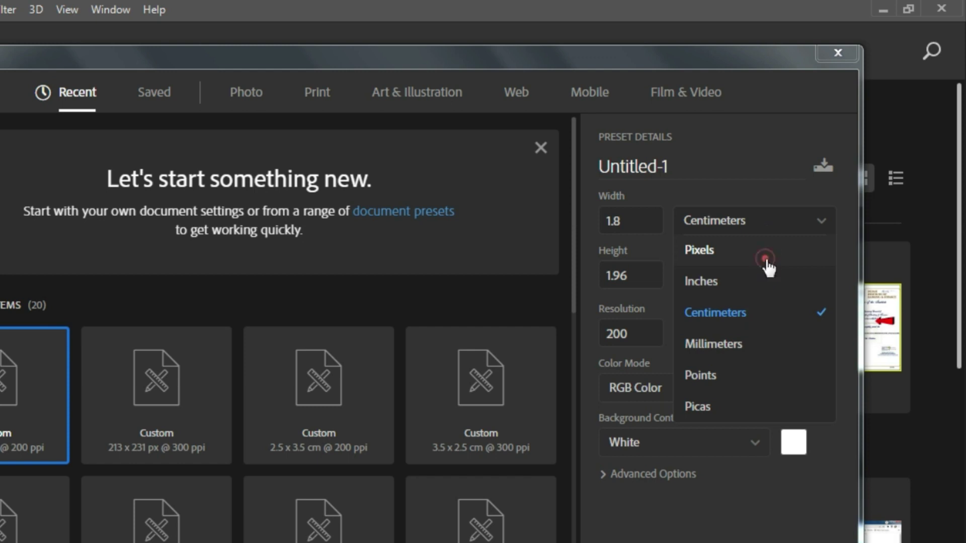
click(764, 256)
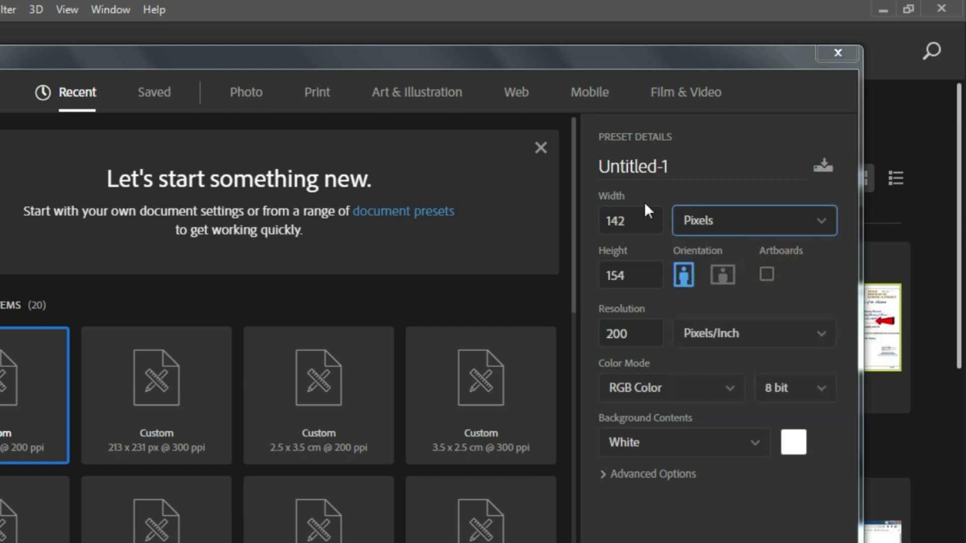
click(635, 228)
double_click(634, 228)
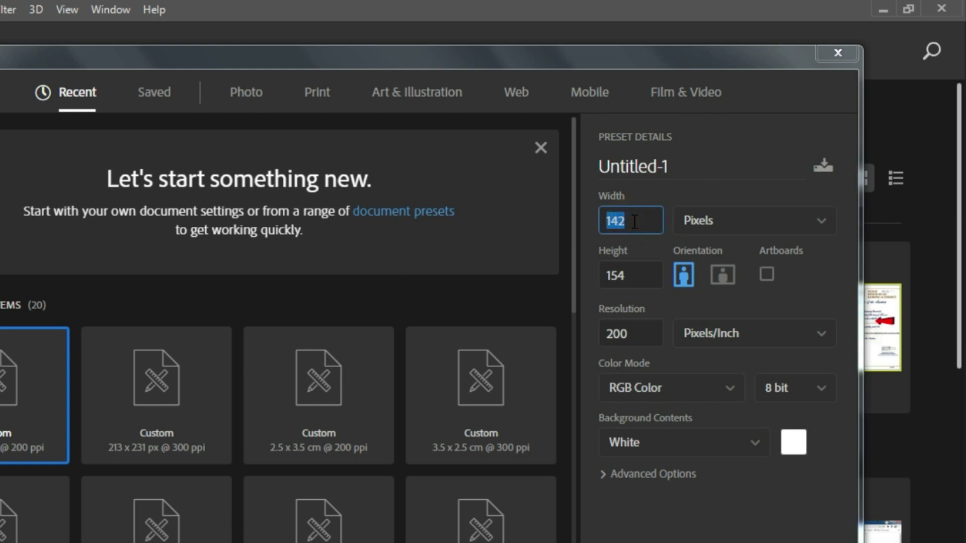
key(BackSpace)
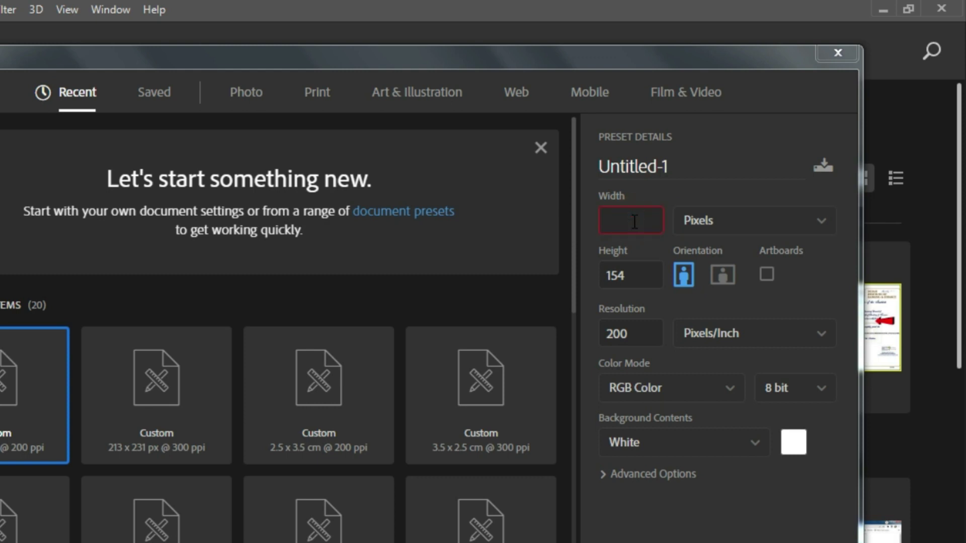
text(213)
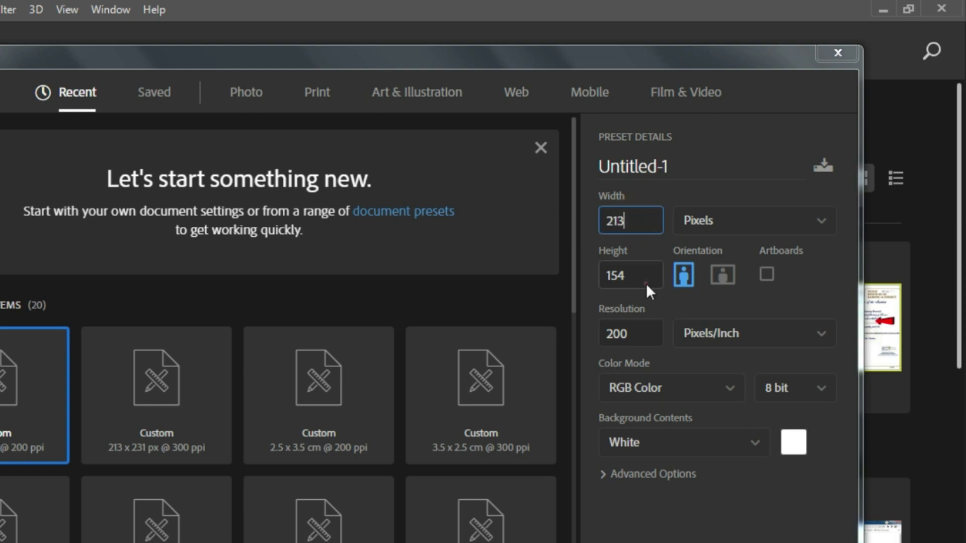
double_click(647, 286)
key(BackSpace)
text(2)
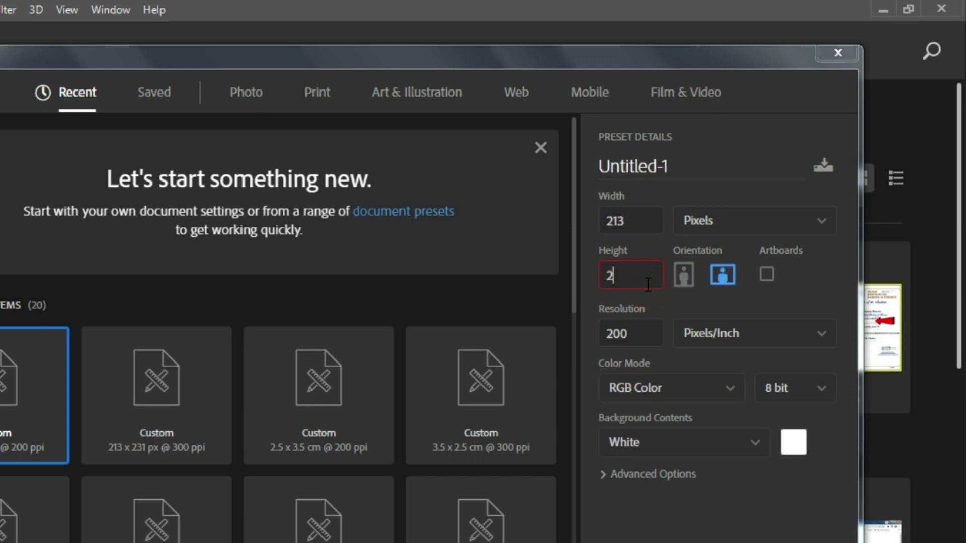
text(13)
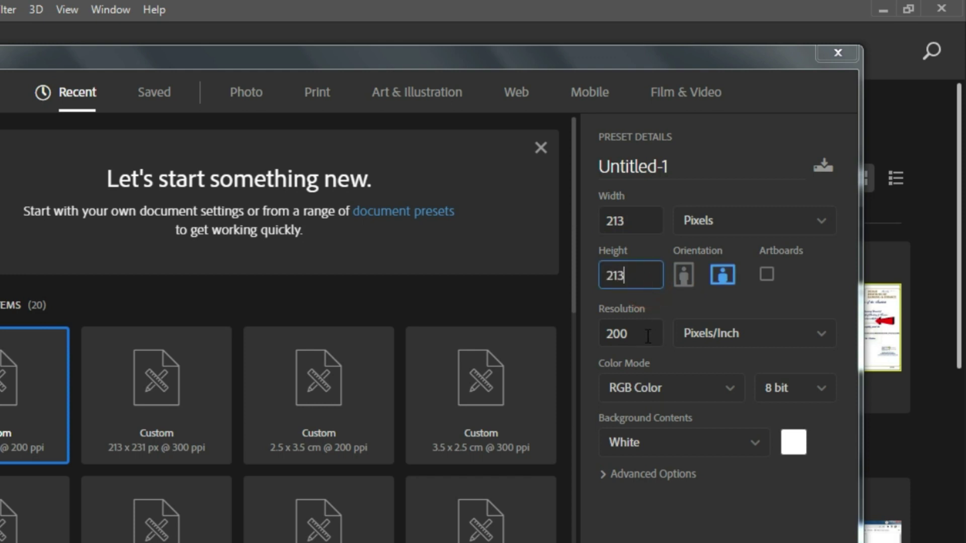
Set the resolution to 300 ppi and create the document
double_click(647, 337)
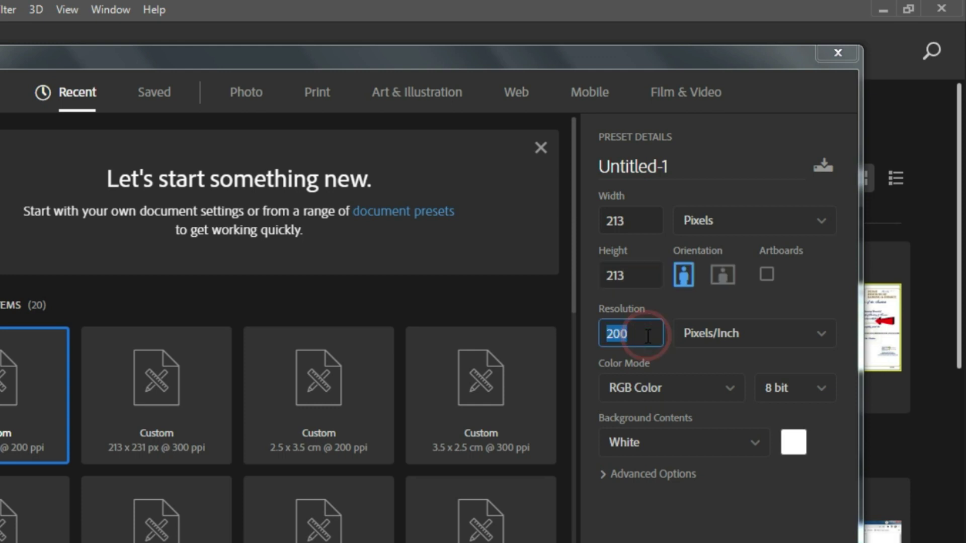
click(648, 334)
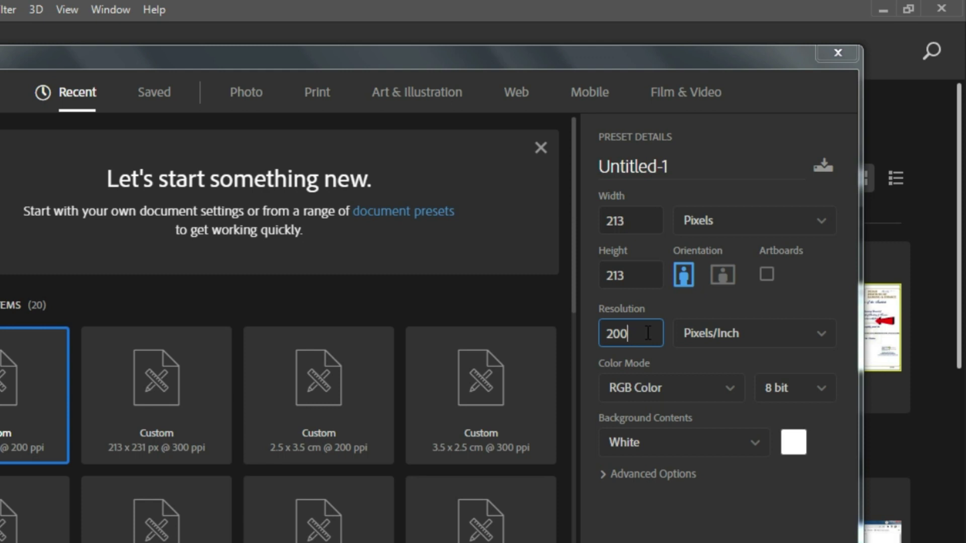
key(BackSpace)
key(BackSpace)
key(BackSpace)
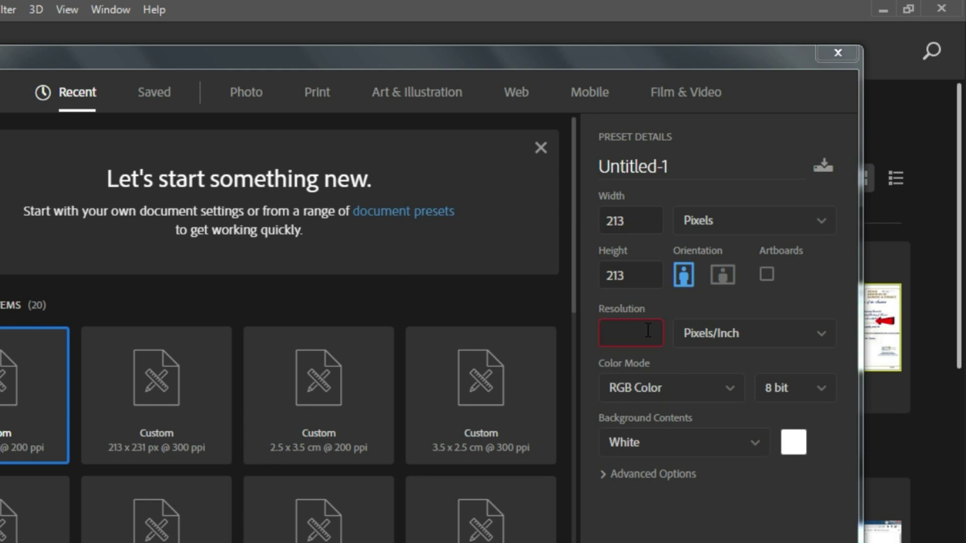
text(300)
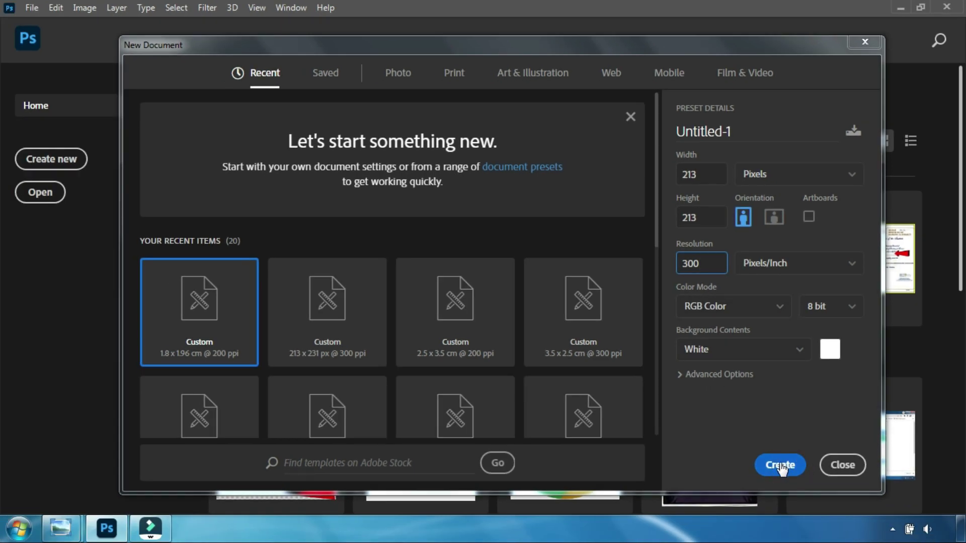
click(778, 463)
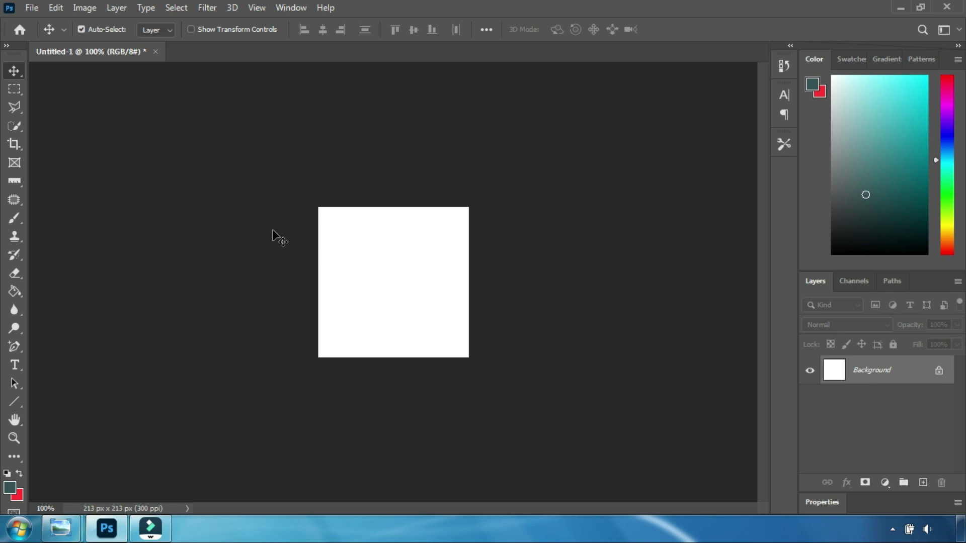
Open the red-background portrait JPEG from the PHOTO SIGN folder
click(32, 7)
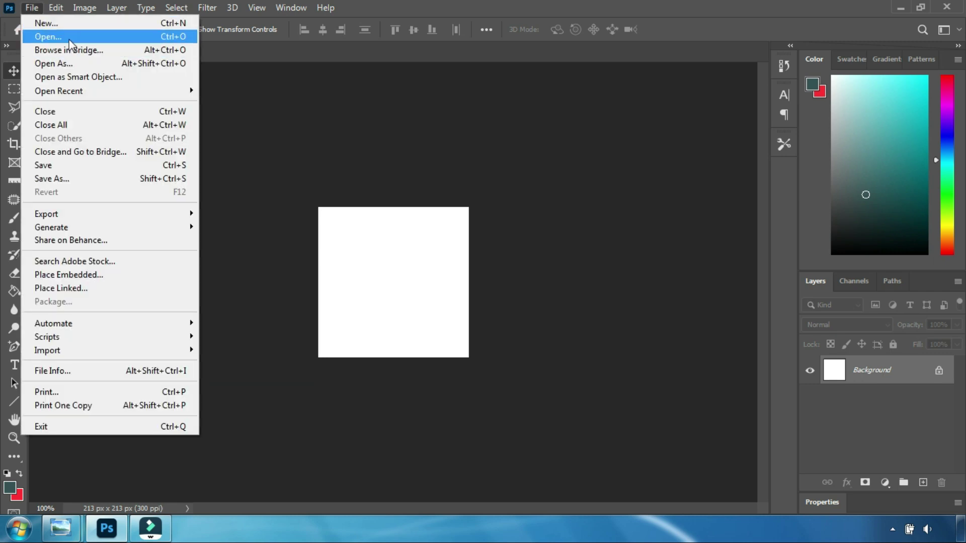
click(89, 38)
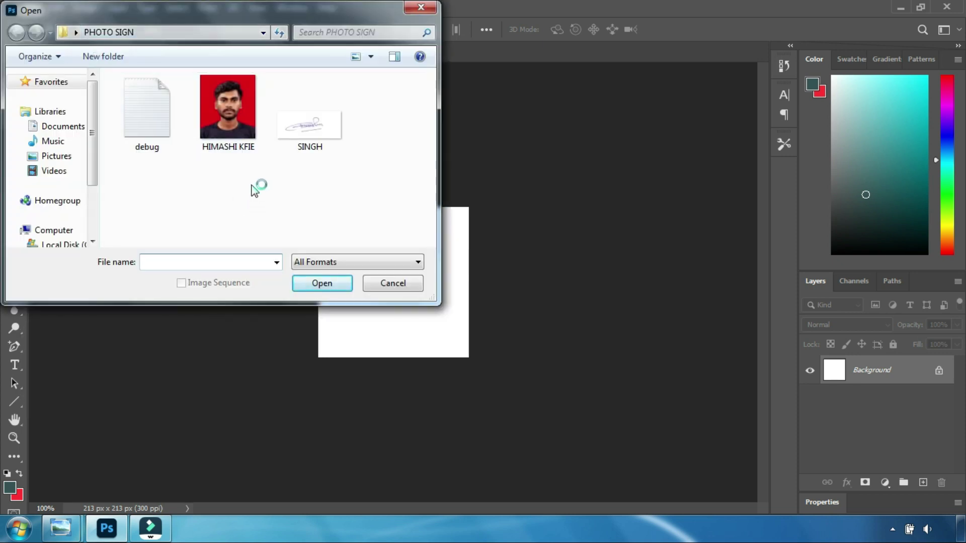
click(242, 129)
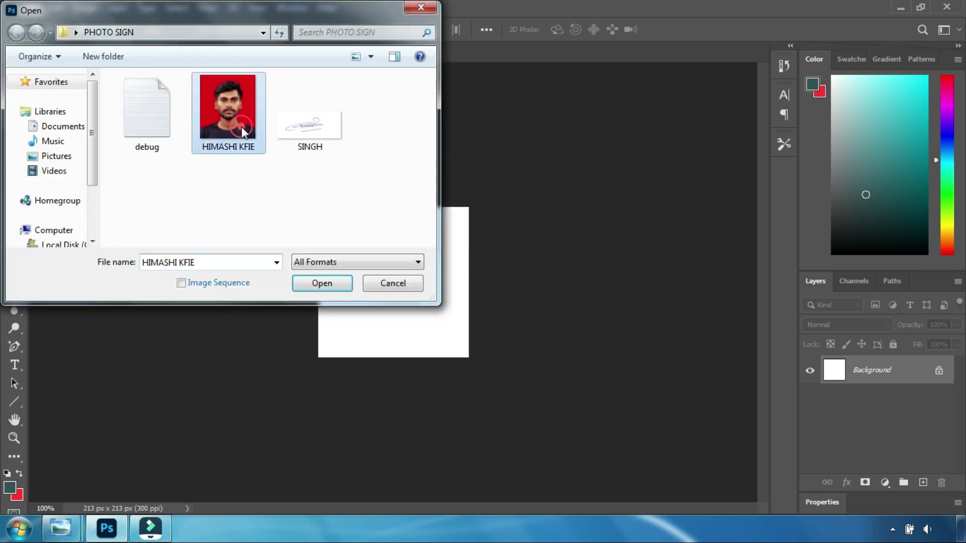
click(311, 288)
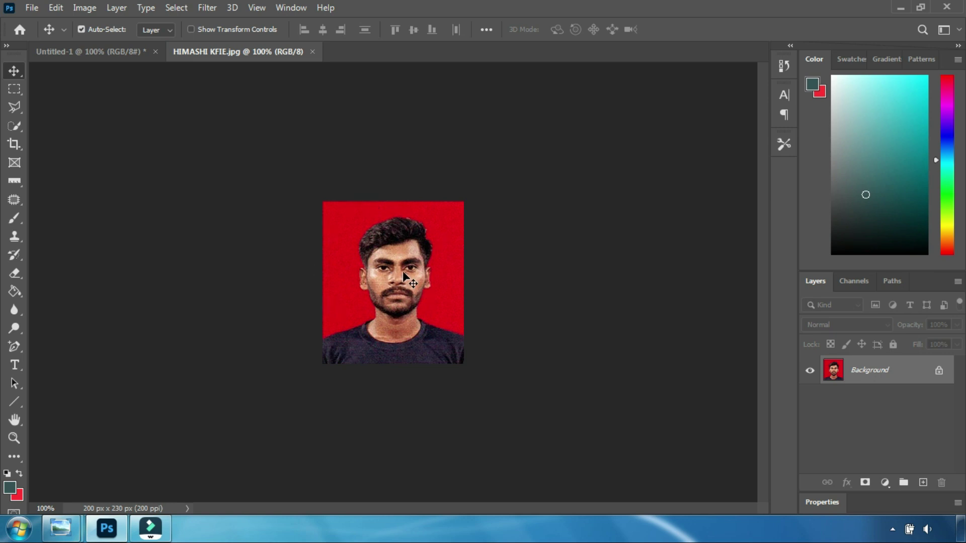
Drag the portrait onto the blank 213 × 213 canvas and centre it under Free Transform
drag(402, 271, 120, 56)
mouse_move(120, 60)
mouse_down()
mouse_move(403, 275)
mouse_move(428, 262)
mouse_up()
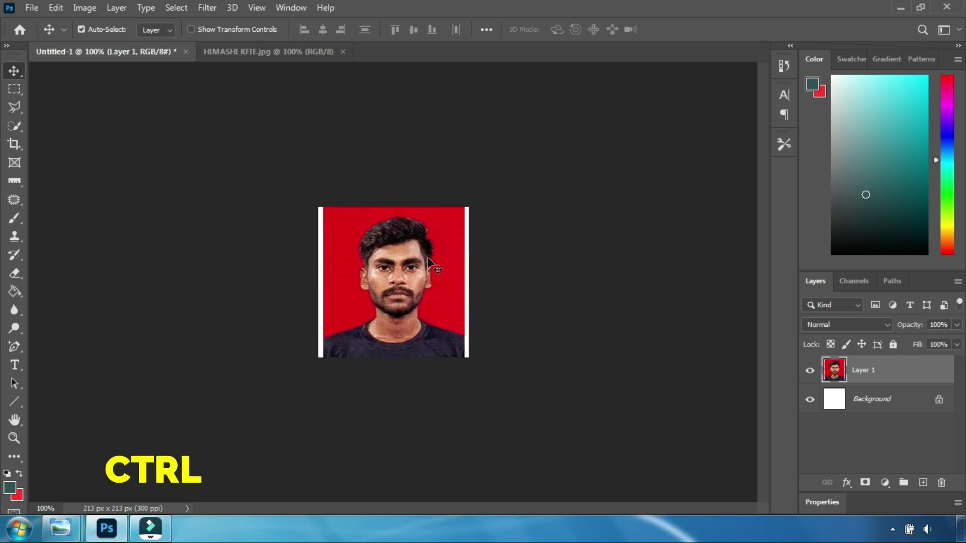
key(ctrl+t)
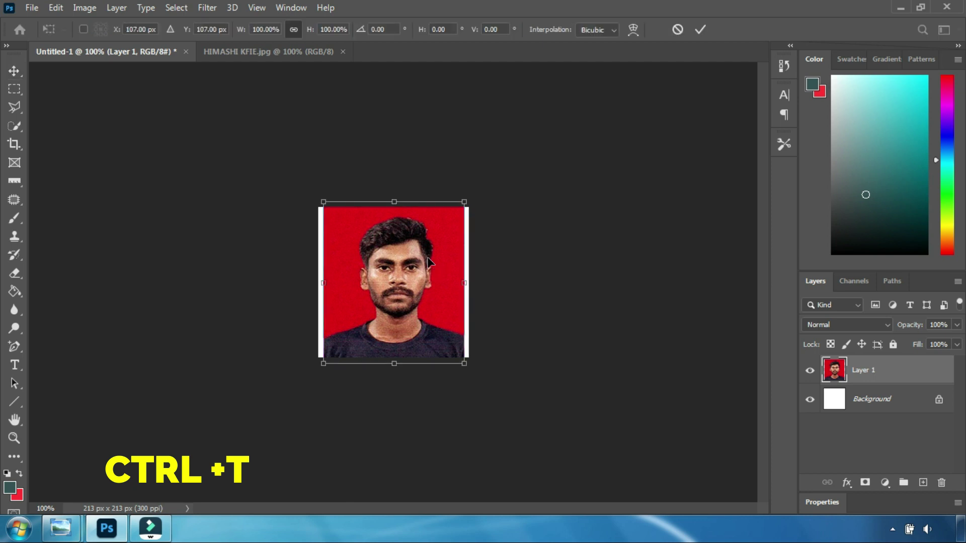
drag(403, 254, 399, 247)
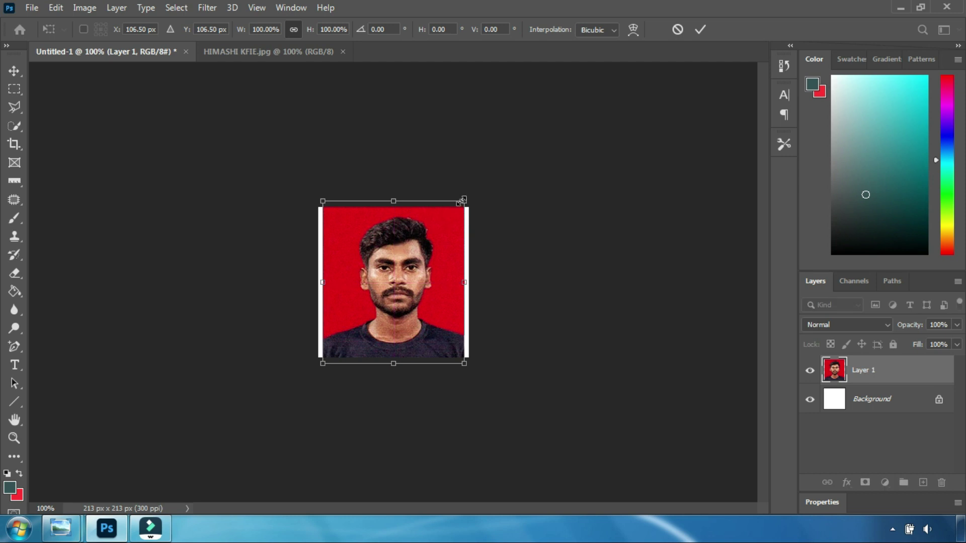
Scale the photo proportionally to about 119% and position it to fill the canvas
drag(462, 200, 476, 199)
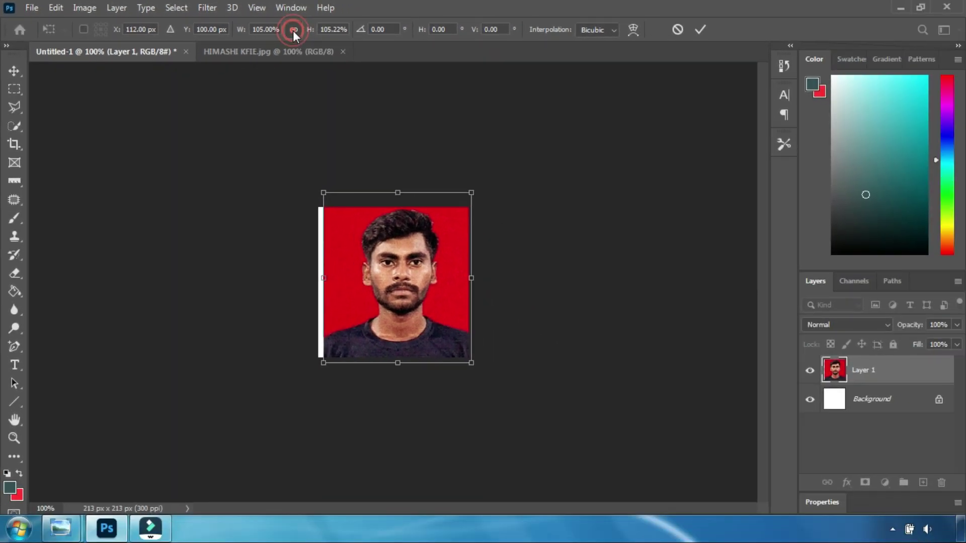
drag(476, 189, 509, 218)
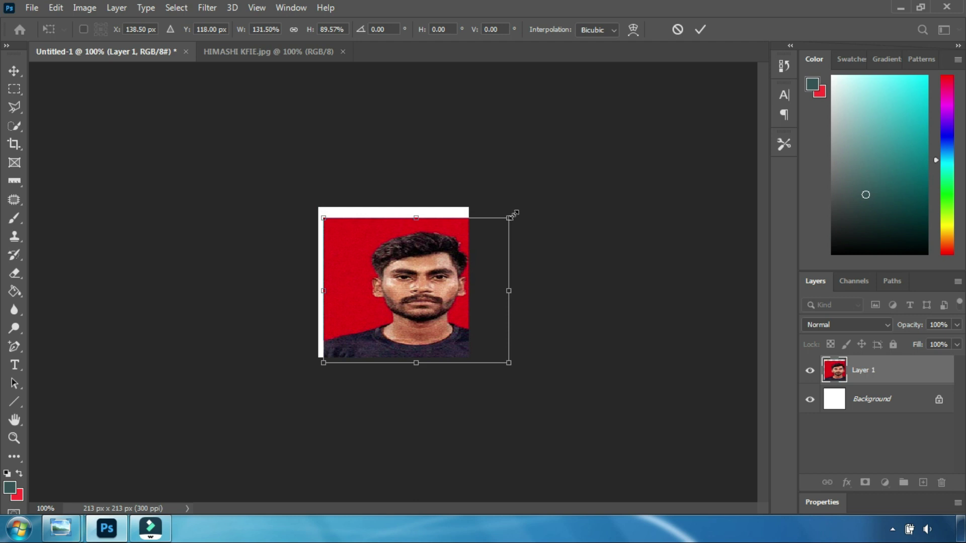
key(ctrl+z)
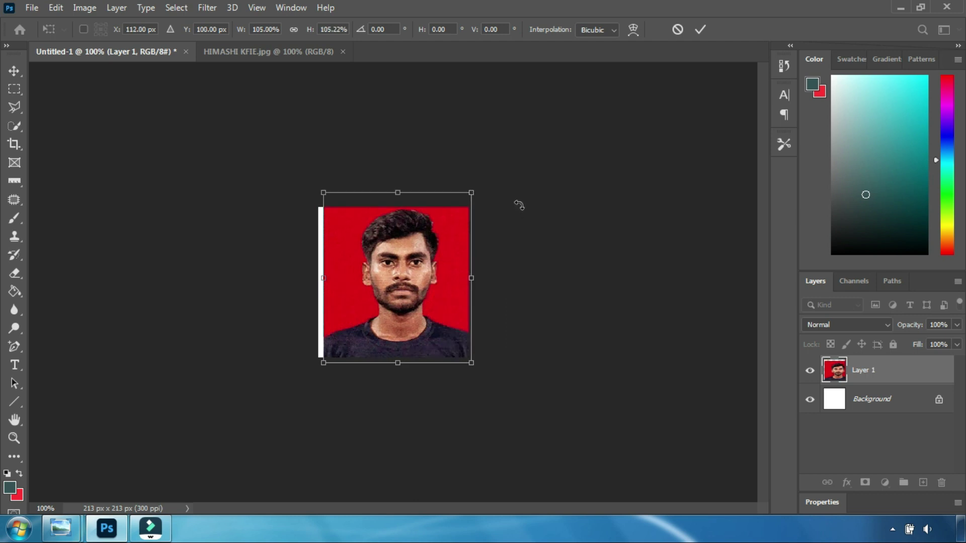
click(293, 32)
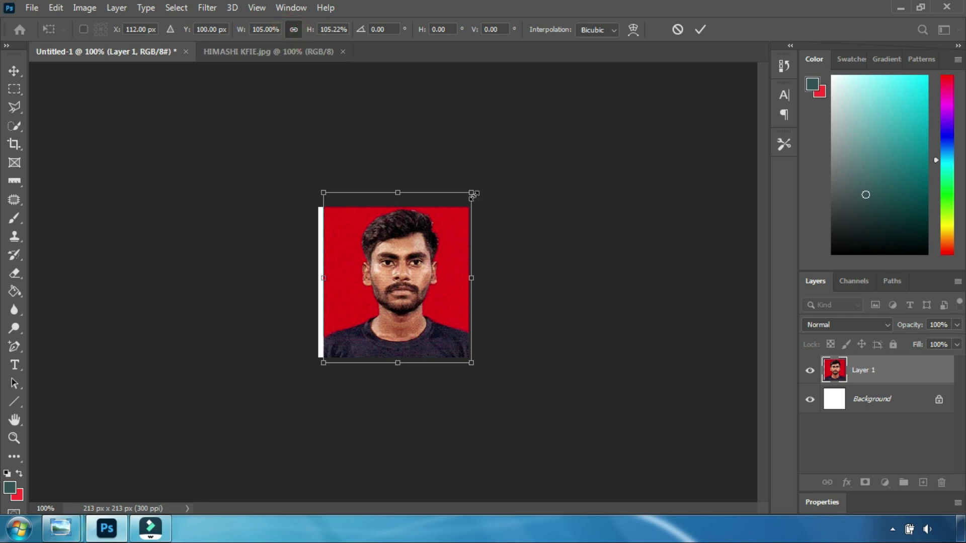
drag(472, 195, 492, 169)
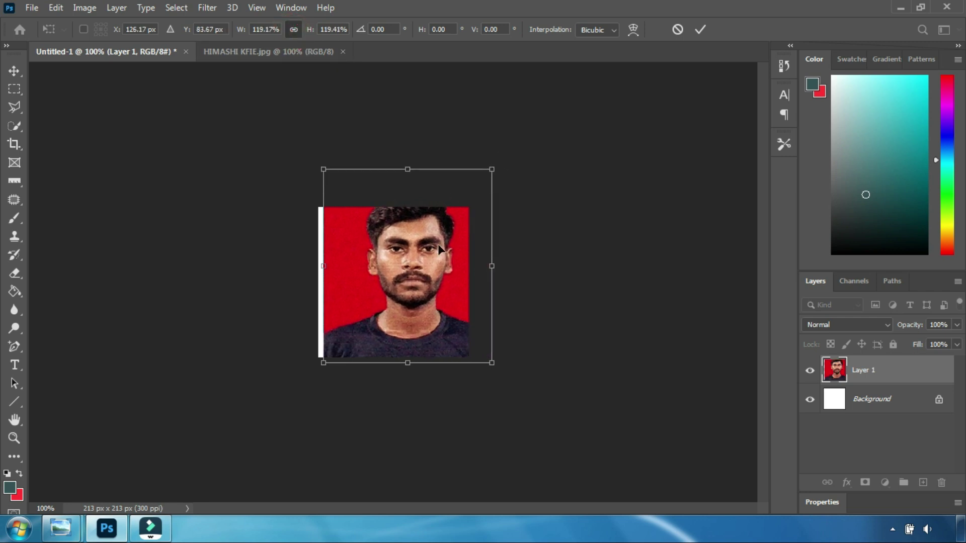
drag(438, 248, 421, 276)
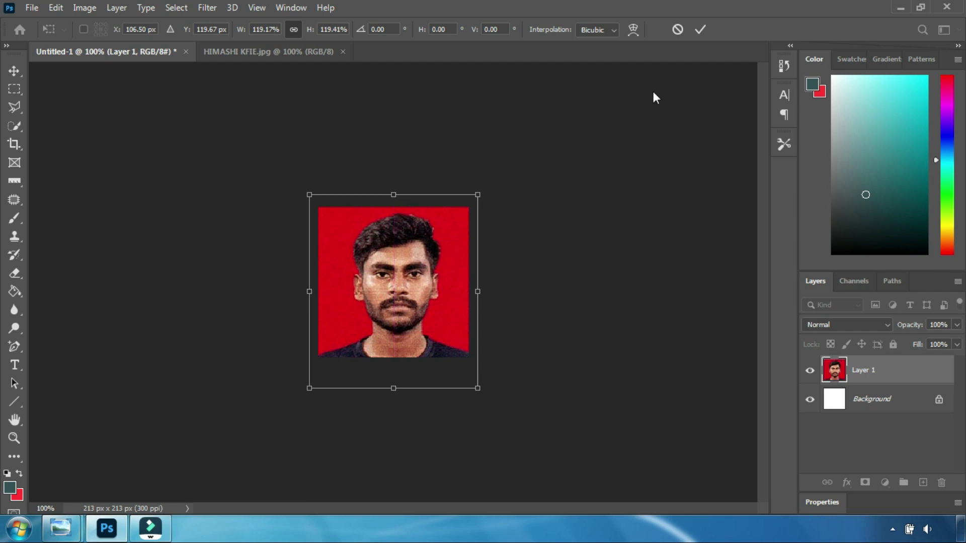
Commit the 119% transform and begin a Save As in JPEG format
click(702, 30)
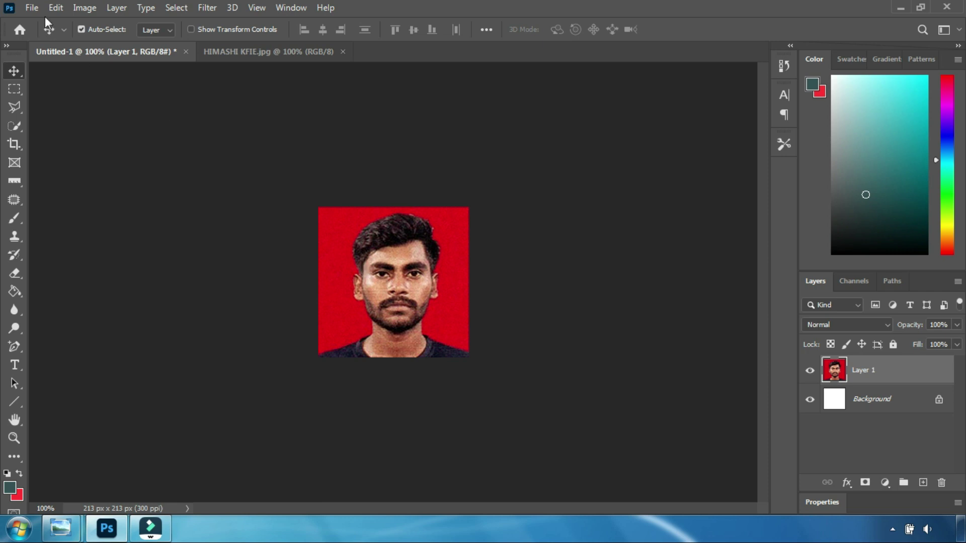
click(31, 7)
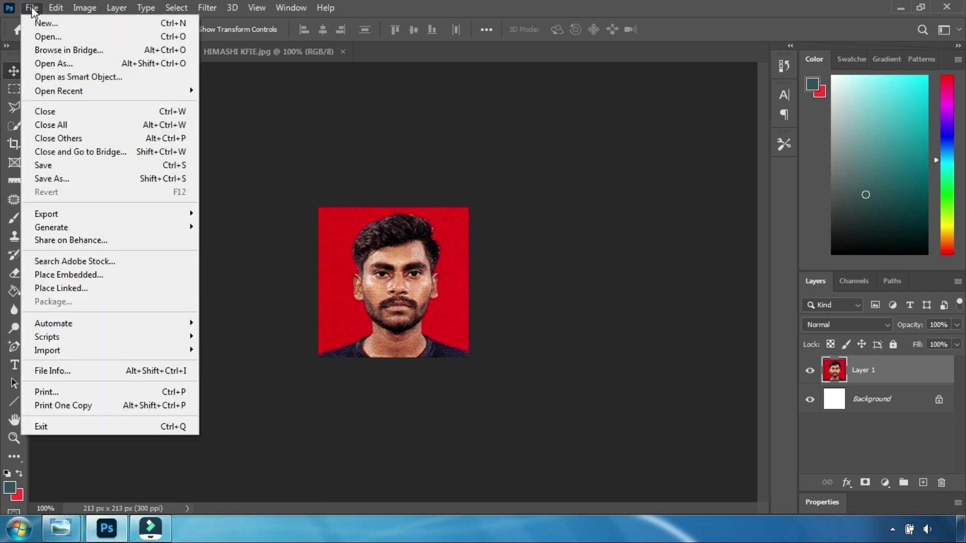
click(73, 166)
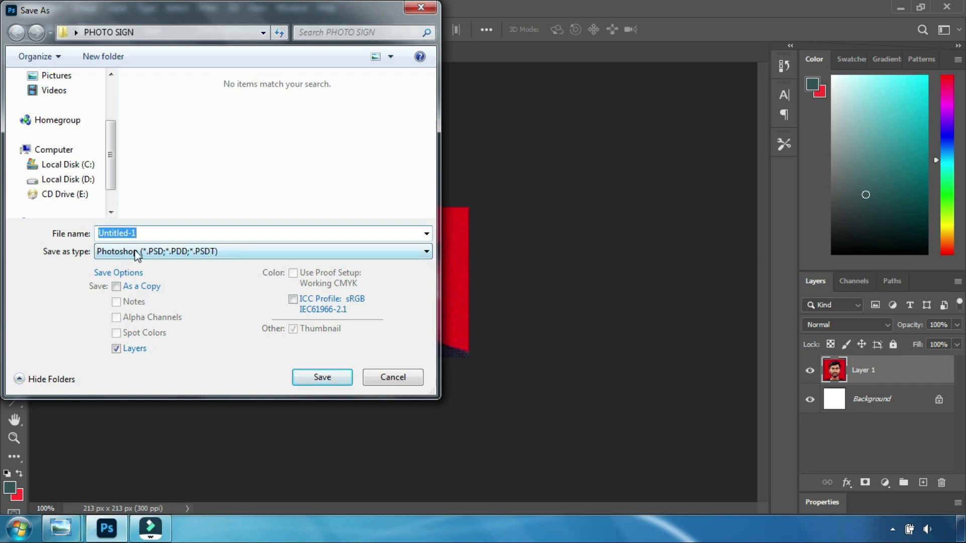
click(203, 252)
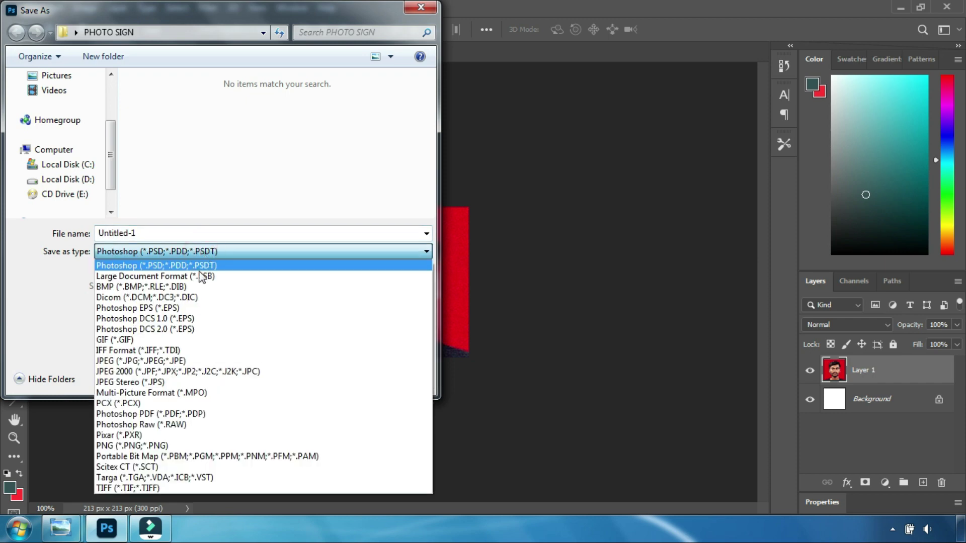
click(164, 362)
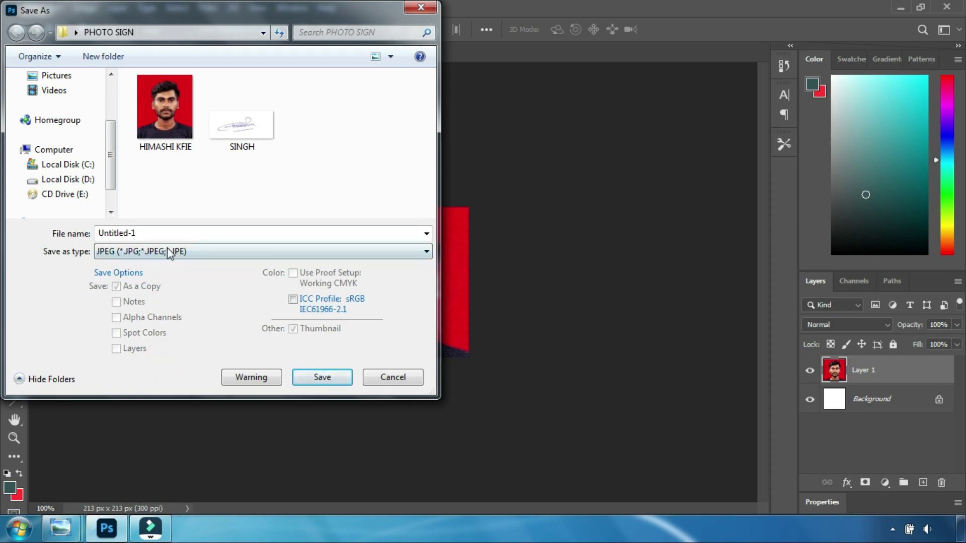
Set the save location to the Desktop and clear the old file name
click(76, 32)
click(76, 32)
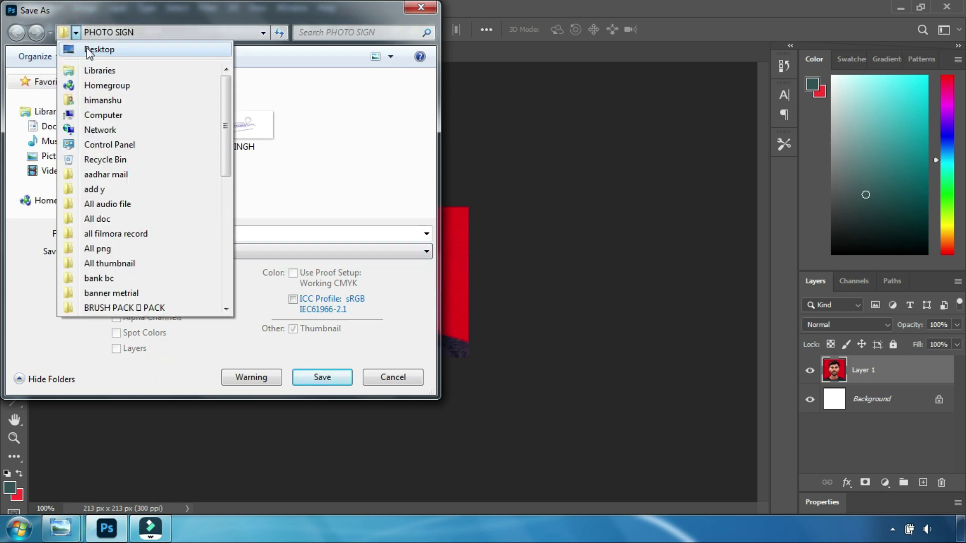
click(83, 47)
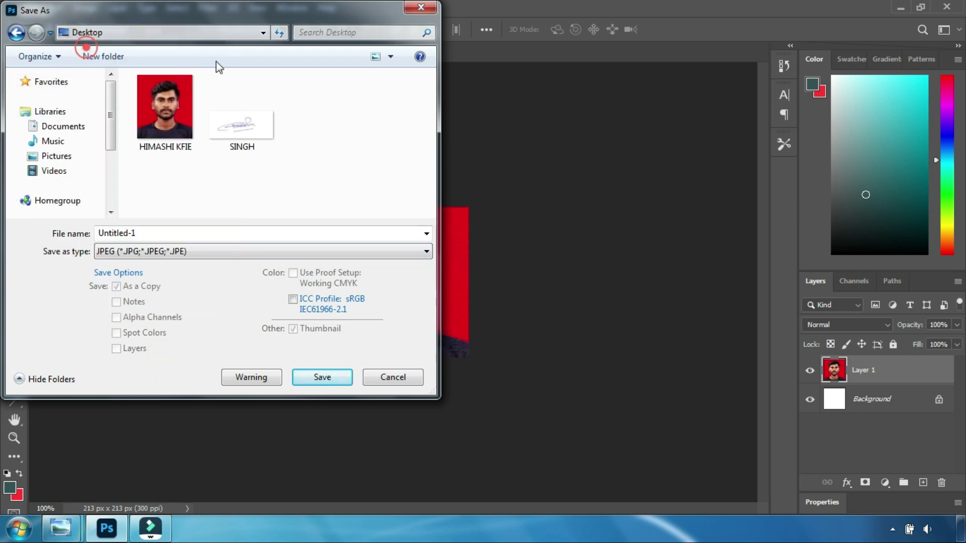
click(186, 233)
key(BackSpace)
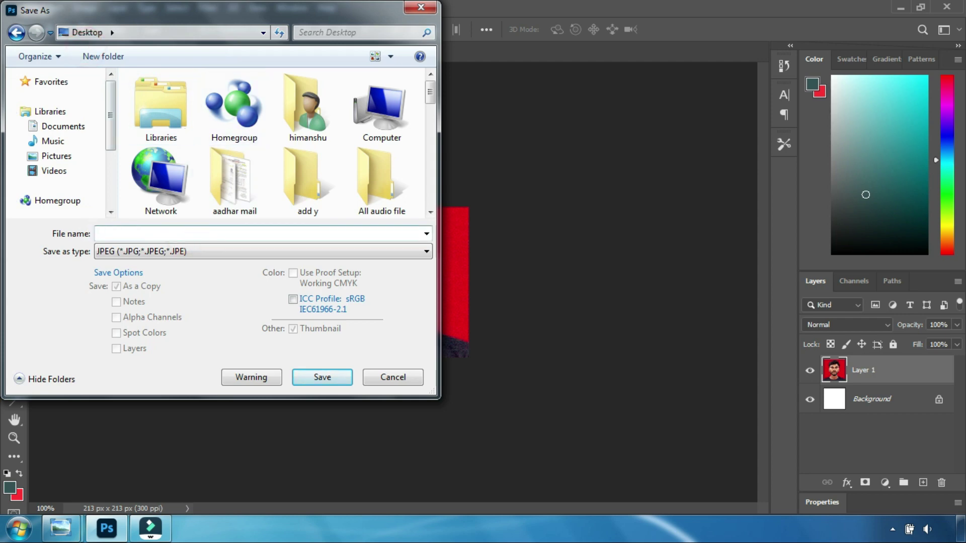
Save the image as HHGFG with JPEG quality 10, about 39.9K
text(HHGFG)
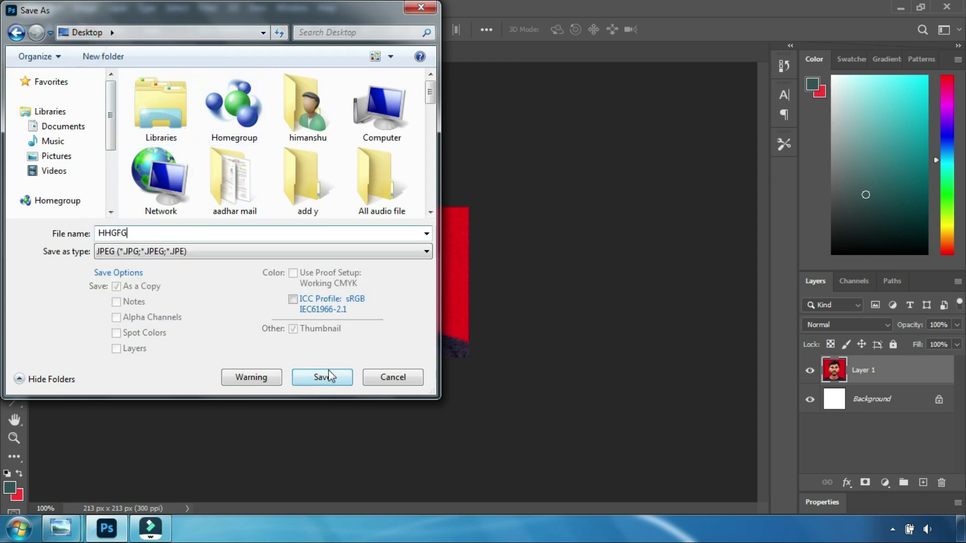
click(322, 377)
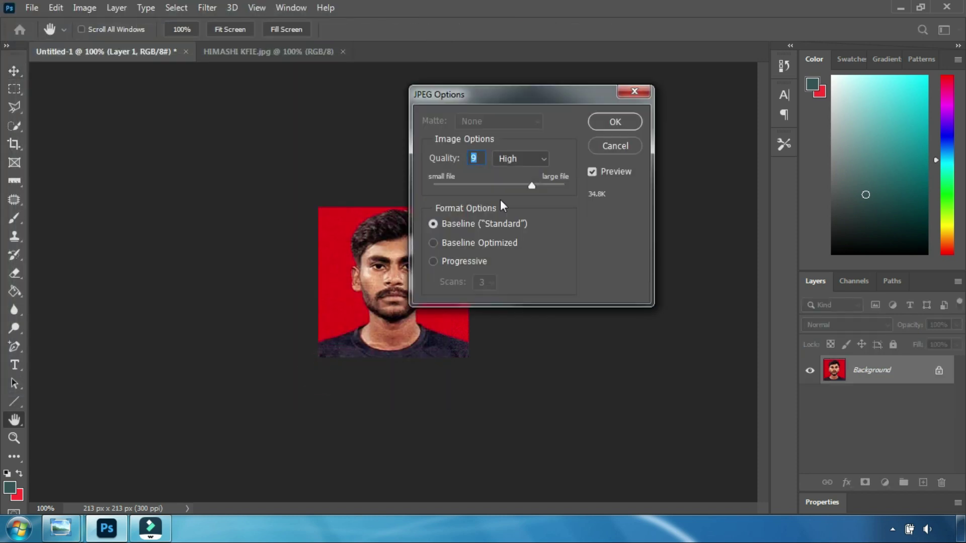
mouse_move(556, 96)
mouse_down()
mouse_move(470, 105)
mouse_move(513, 108)
mouse_up()
drag(499, 196, 531, 198)
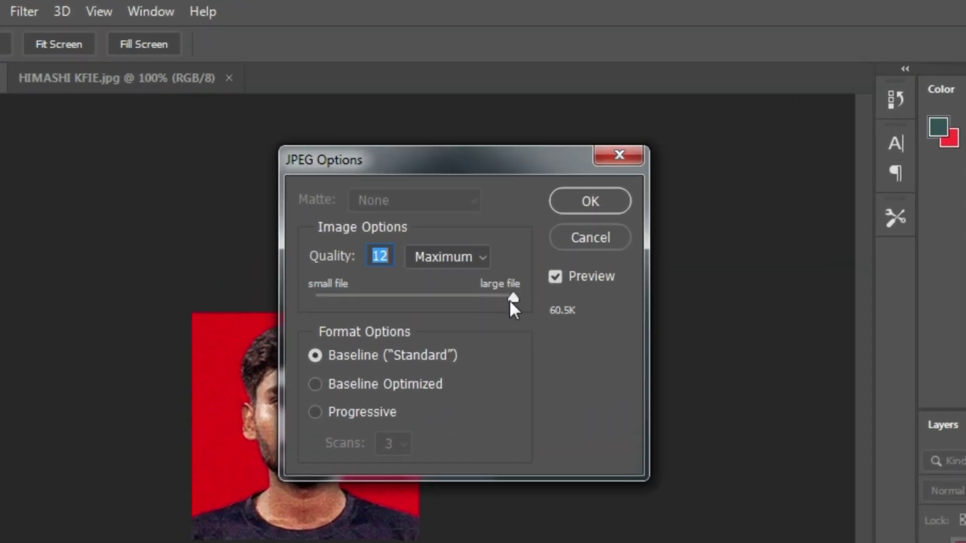
drag(512, 299, 476, 307)
drag(476, 308, 476, 307)
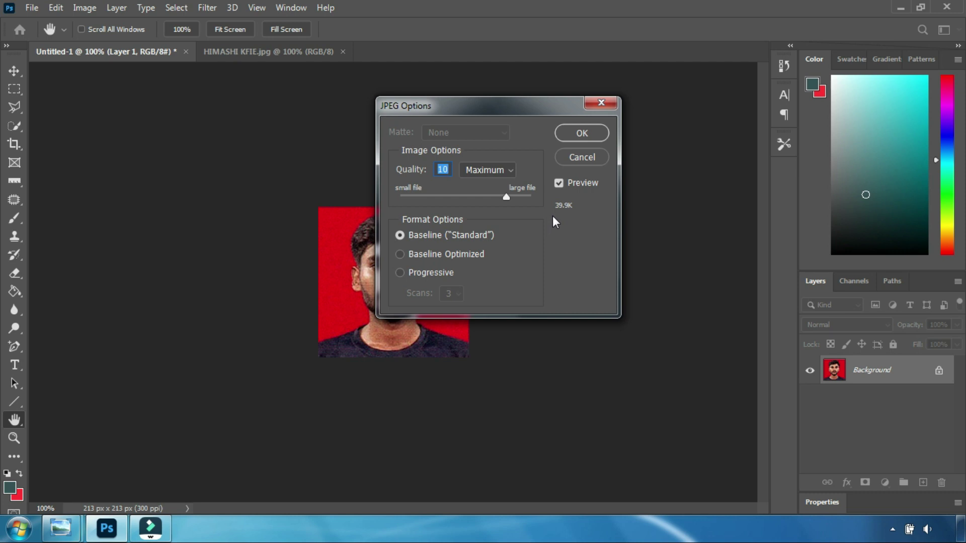
click(590, 130)
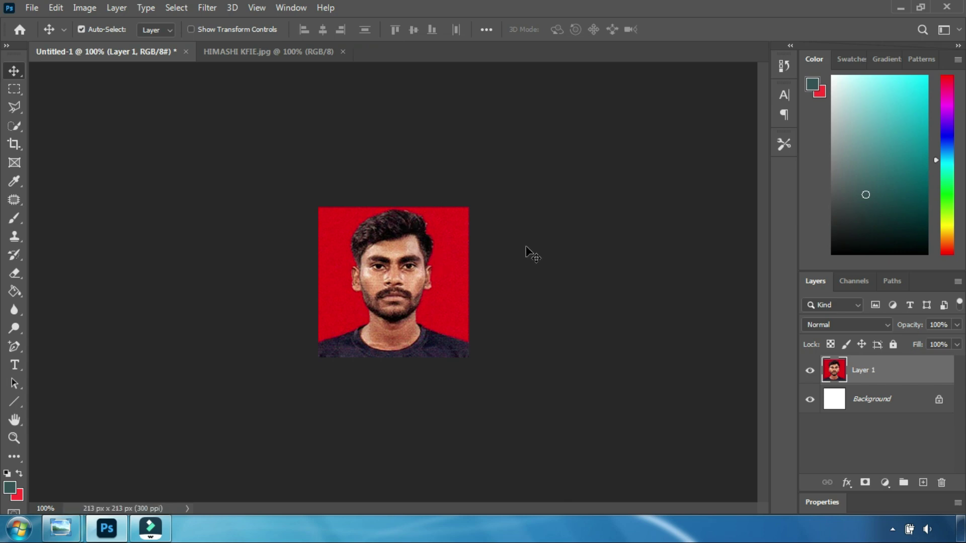
Confirm in Properties that HHGFG.jpg is 31.1 KB, 213 × 213 px, 300 dpi
key(super+d)
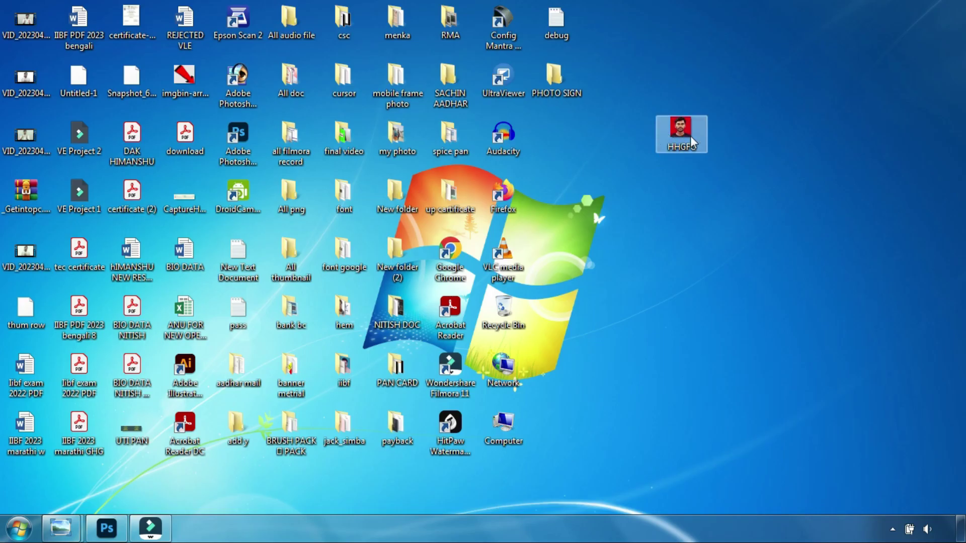
drag(677, 134, 711, 128)
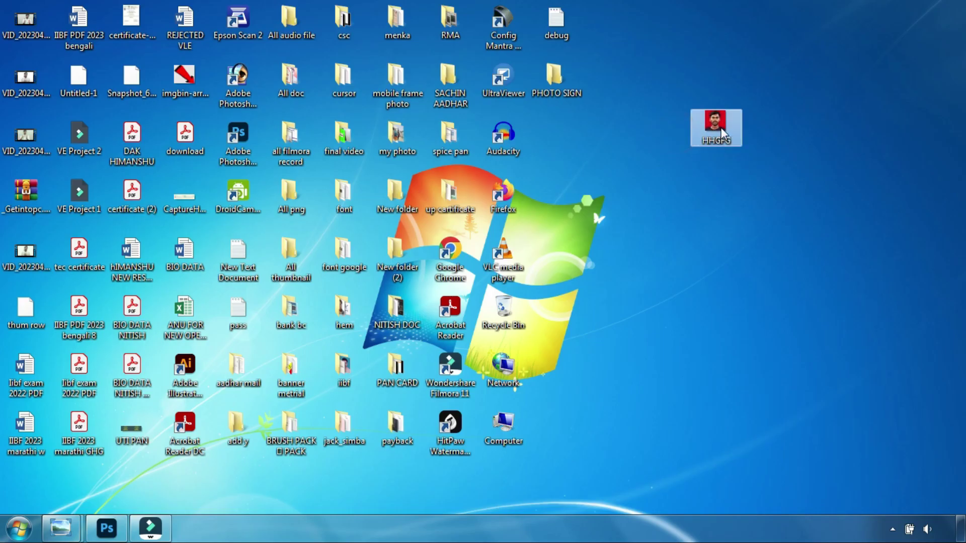
mouse_move(715, 126)
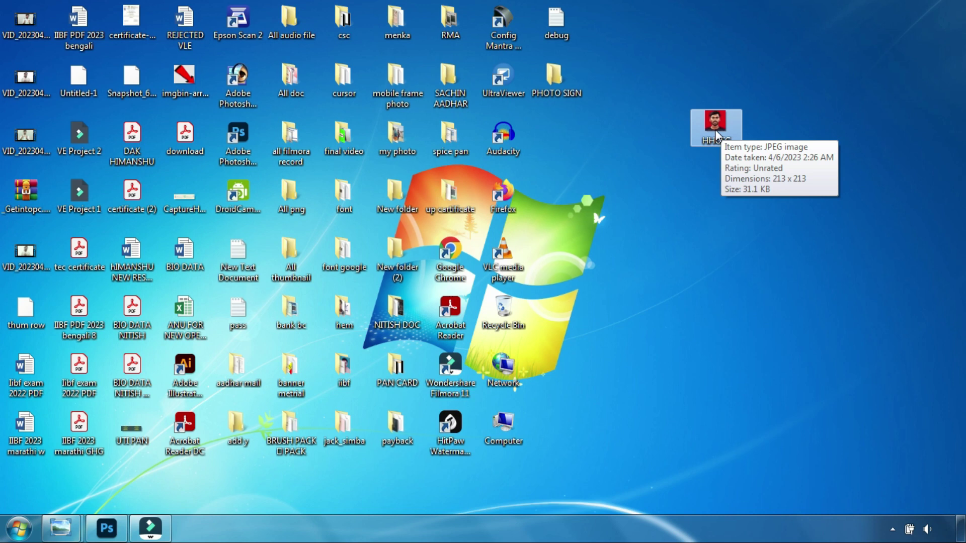
right_click(715, 122)
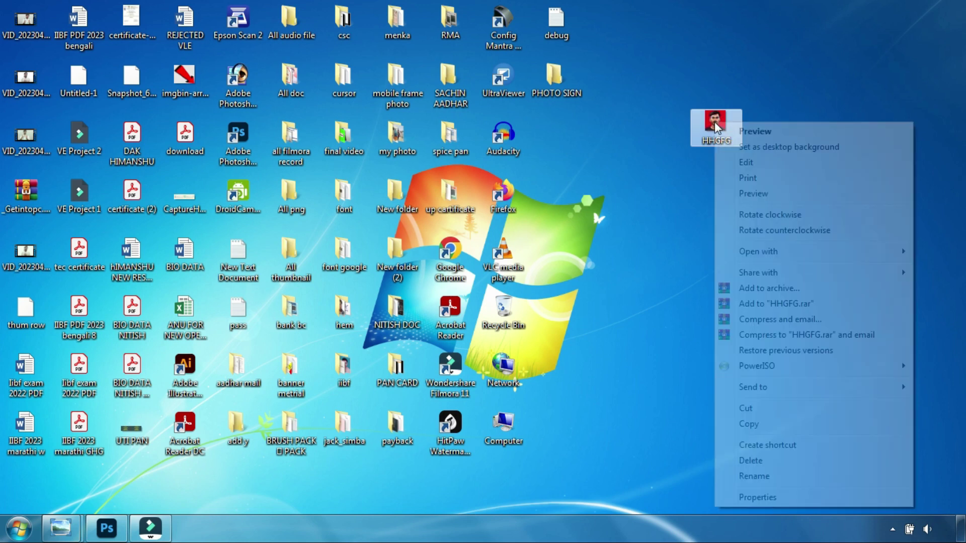
click(757, 497)
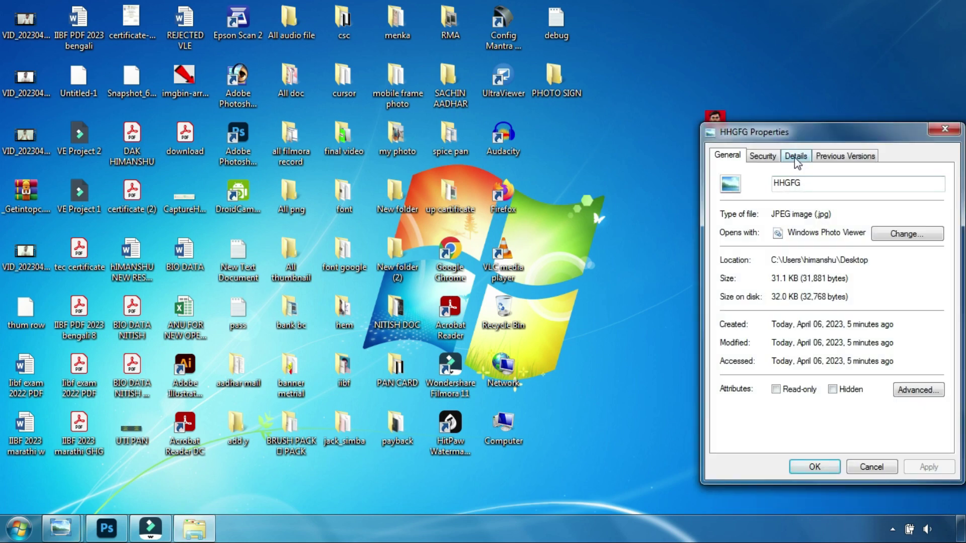
click(795, 157)
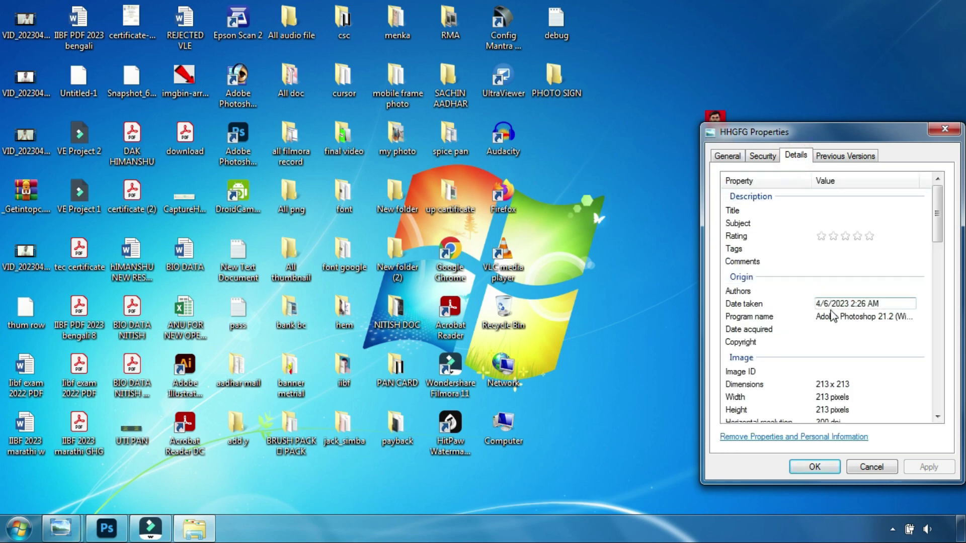
scroll(831, 313, down, 1)
scroll(830, 312, down, 1)
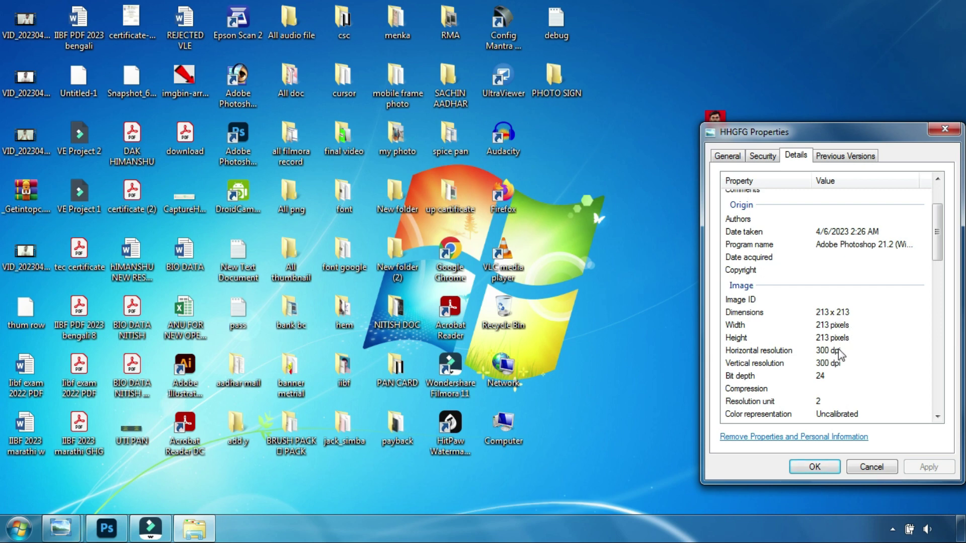
click(728, 156)
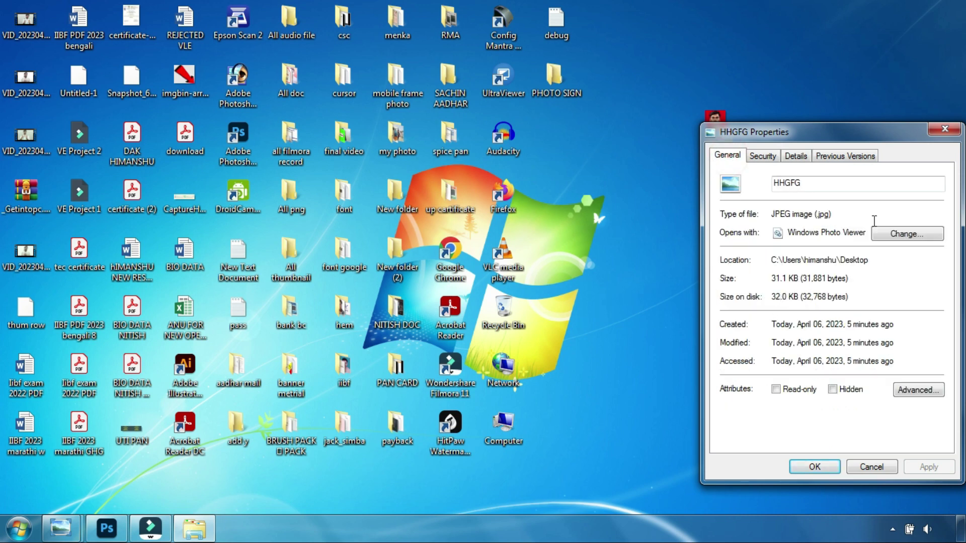
click(945, 129)
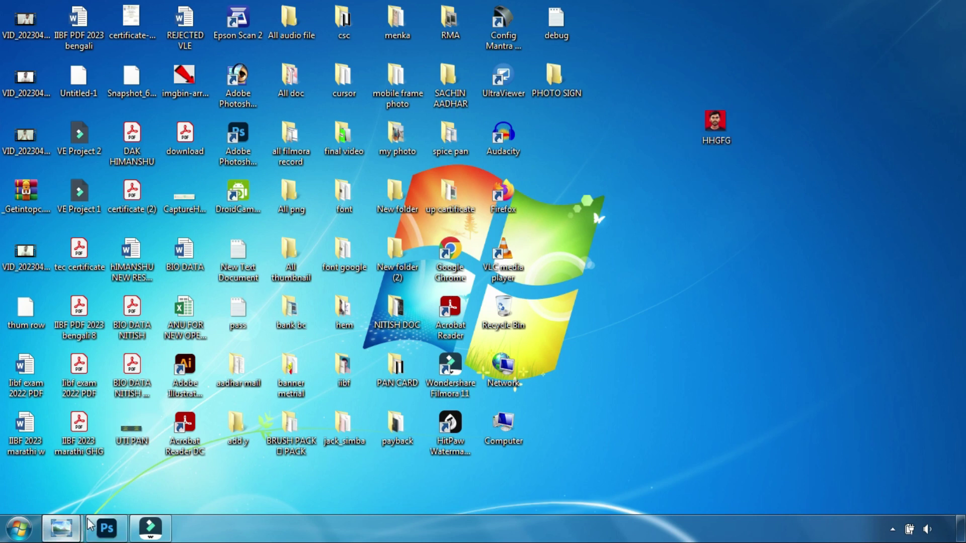
mouse_move(62, 527)
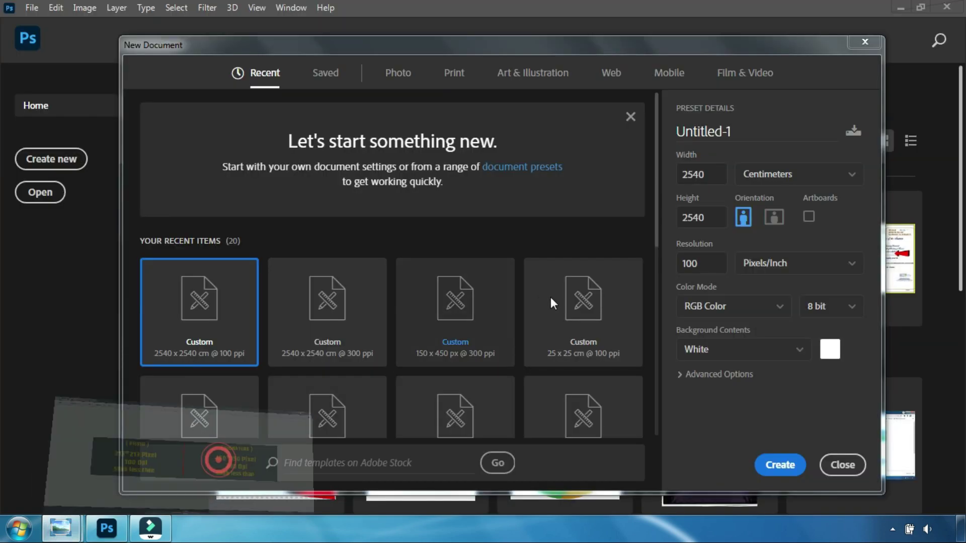
Check the UTI PAN signature size requirements, then return to Photoshop
click(222, 466)
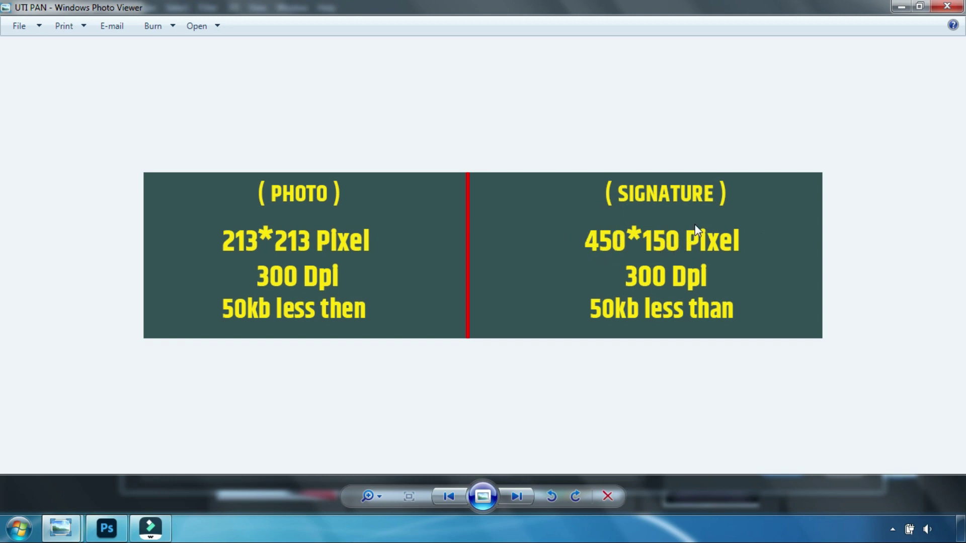
click(107, 528)
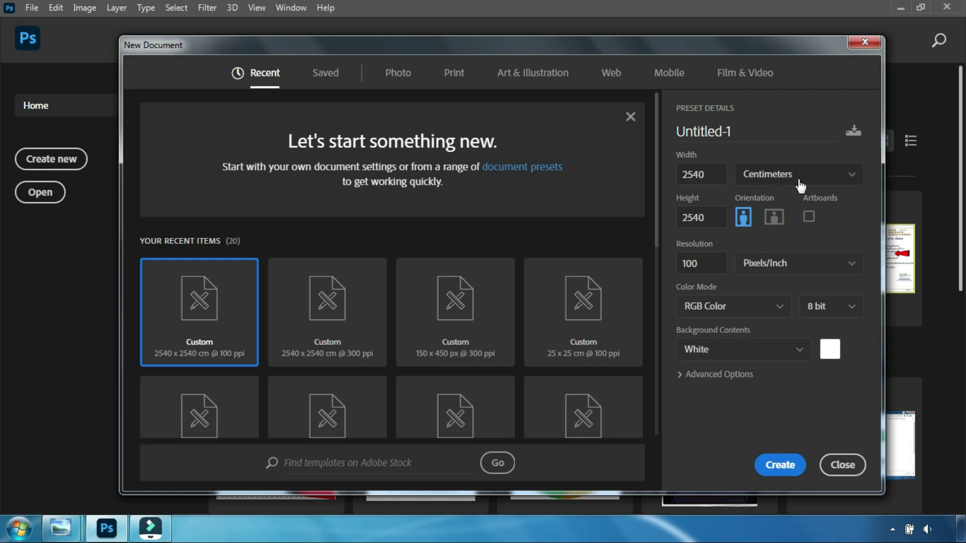
Create a 450 × 150 pixel, 300 ppi document for the signature
click(810, 176)
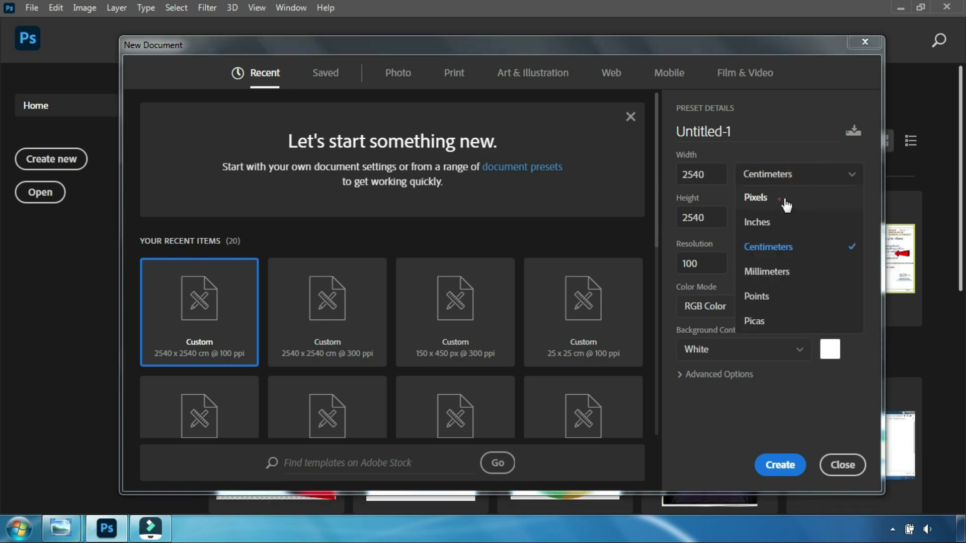
click(783, 200)
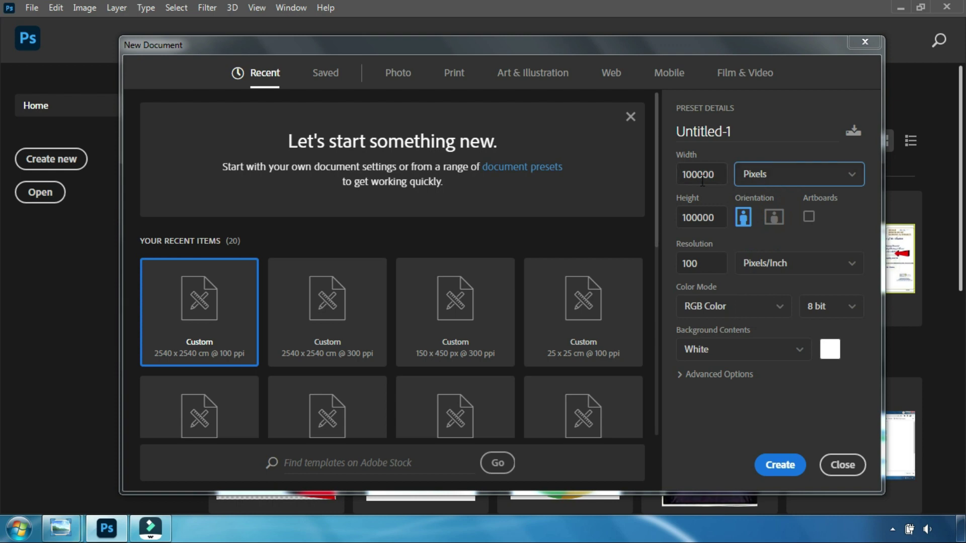
double_click(720, 174)
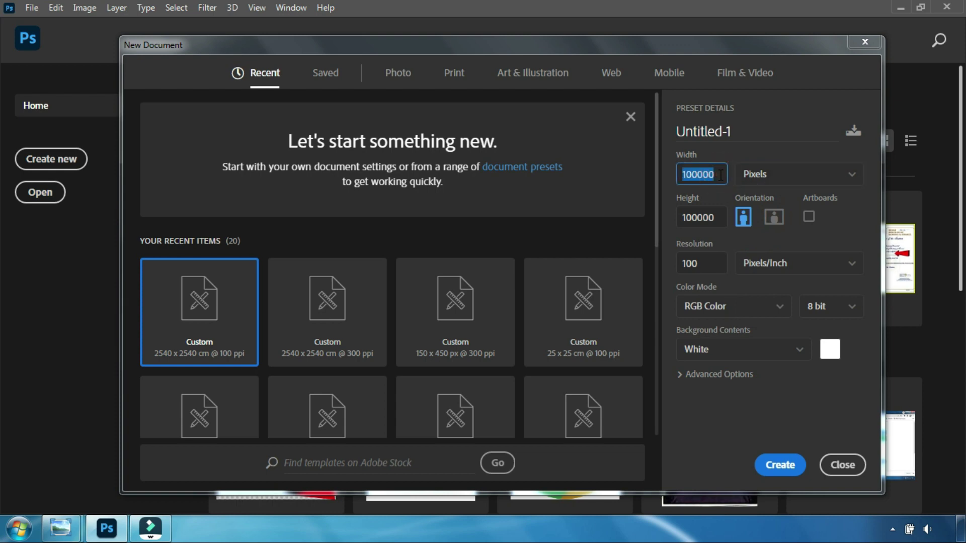
key(BackSpace)
text(45)
text(0)
double_click(720, 217)
key(BackSpace)
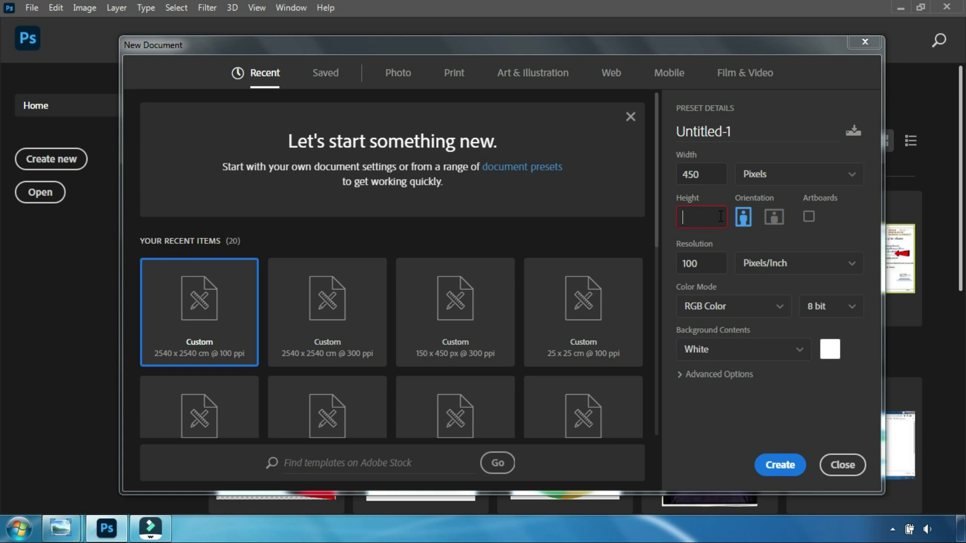
text(150)
click(709, 261)
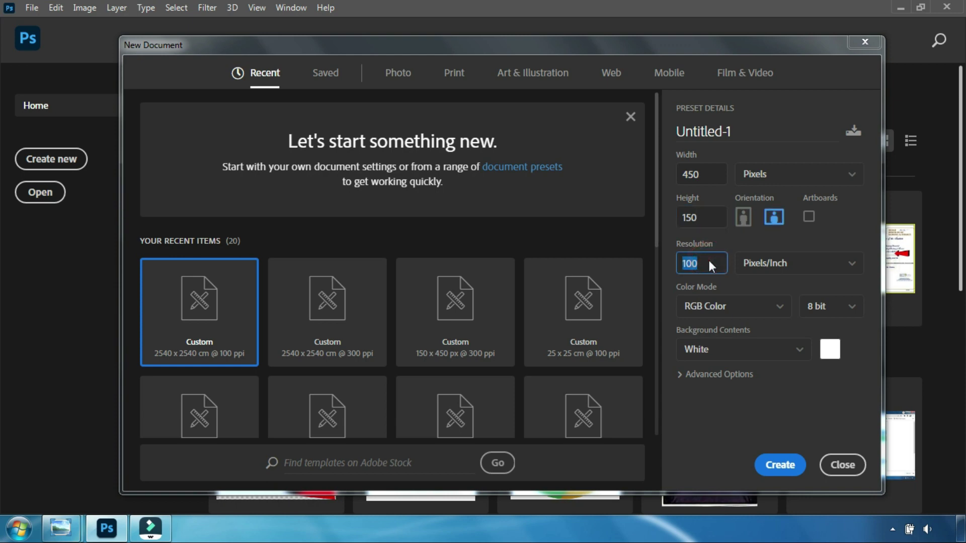
key(BackSpace)
text(3)
text(00)
click(787, 474)
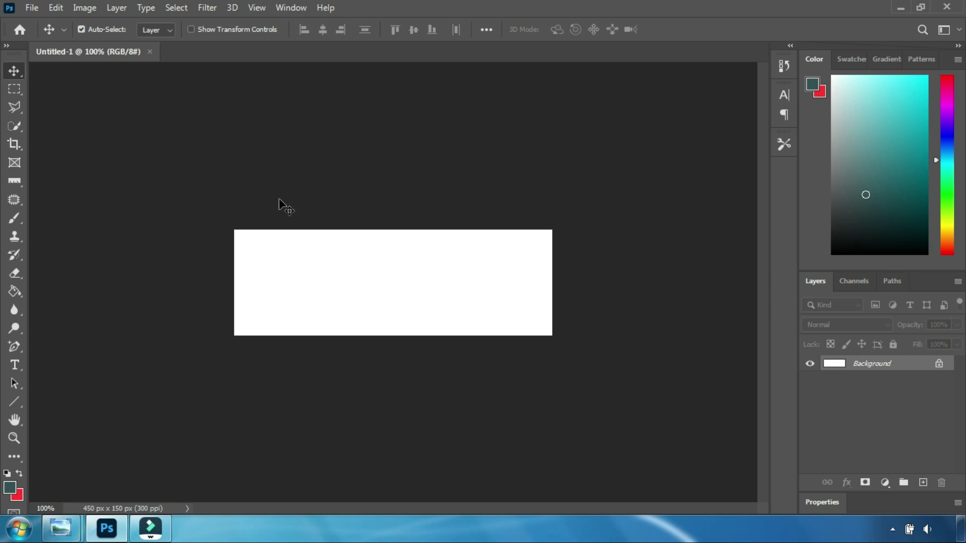
Open SINGH.jpg and drag the signature into the 450 × 150 Untitled-1 document as Layer 1
click(31, 8)
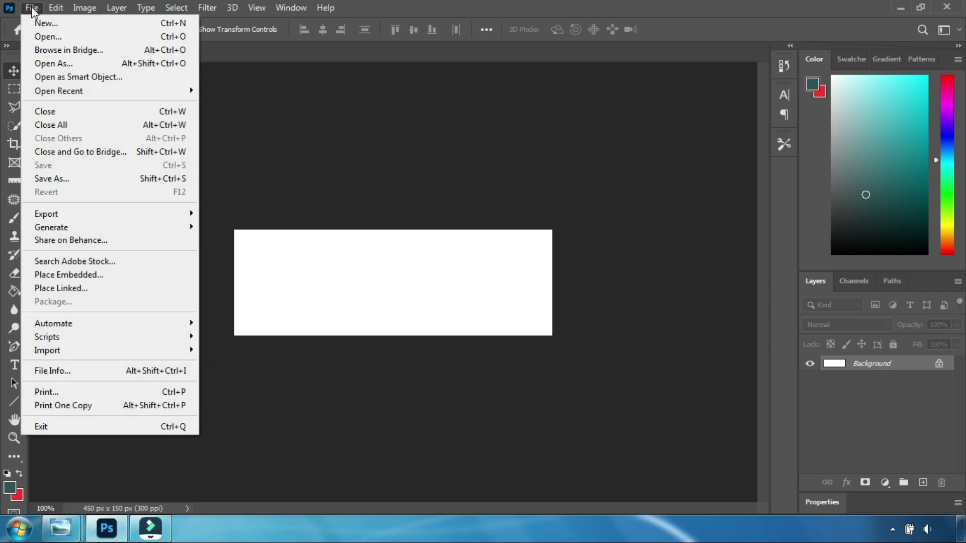
click(51, 39)
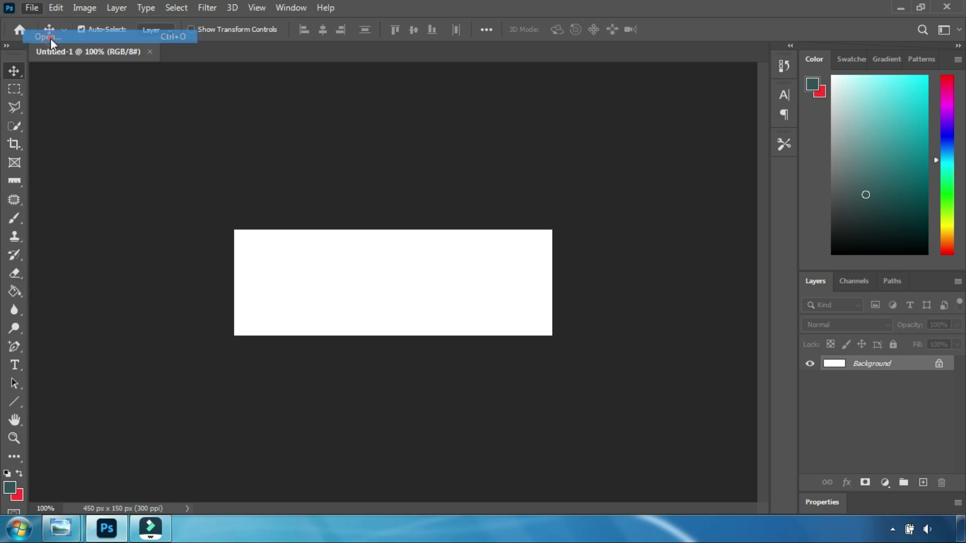
click(308, 137)
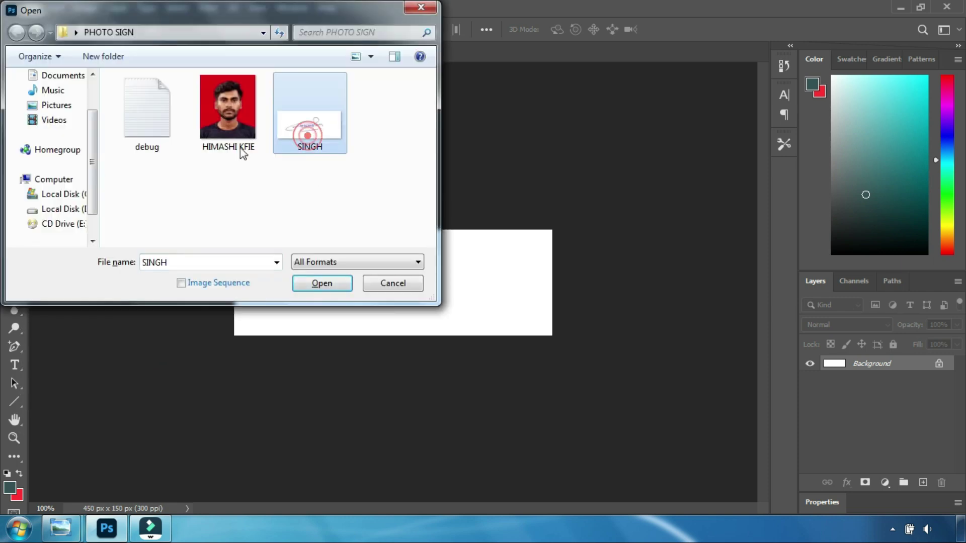
click(328, 281)
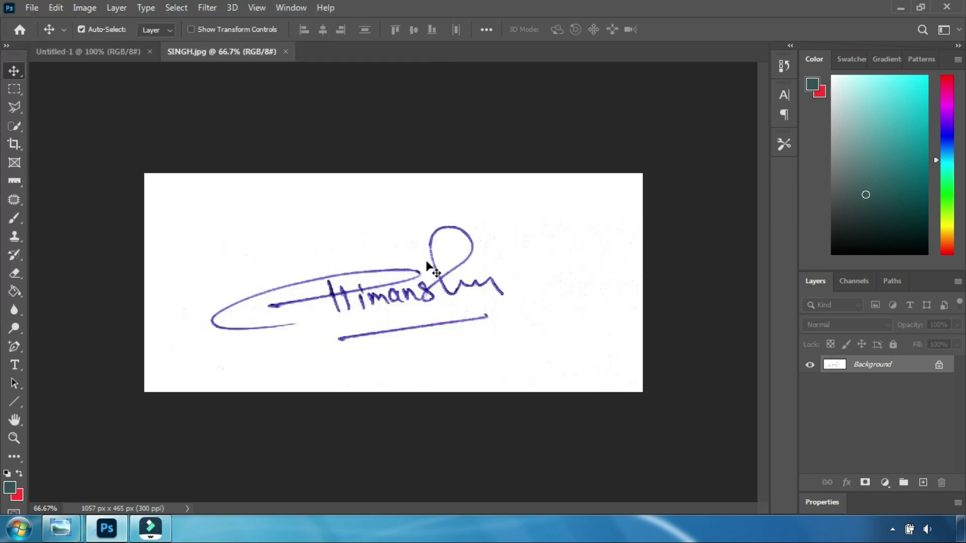
mouse_move(394, 296)
mouse_down()
mouse_move(205, 174)
mouse_move(112, 55)
mouse_up()
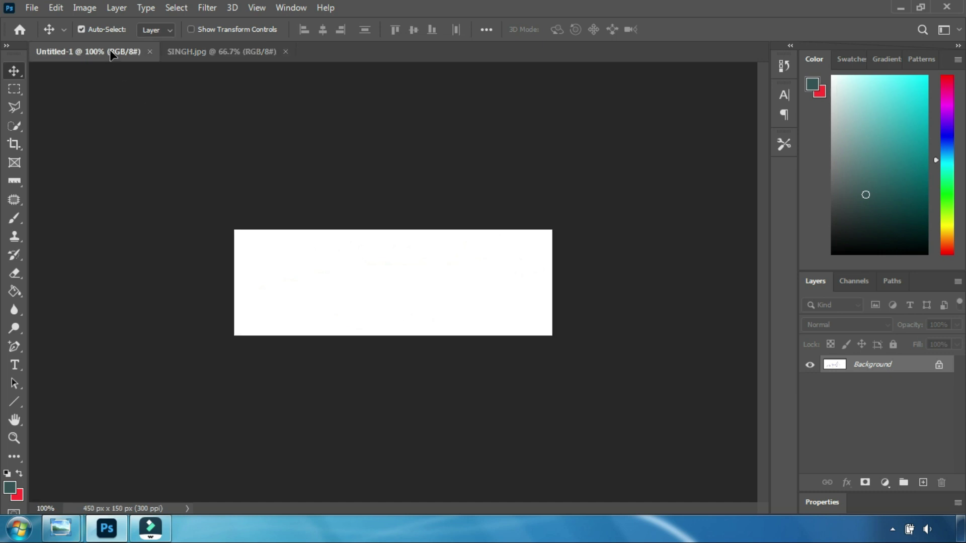
mouse_move(122, 63)
mouse_down()
mouse_move(351, 264)
mouse_move(384, 260)
mouse_move(365, 274)
mouse_up()
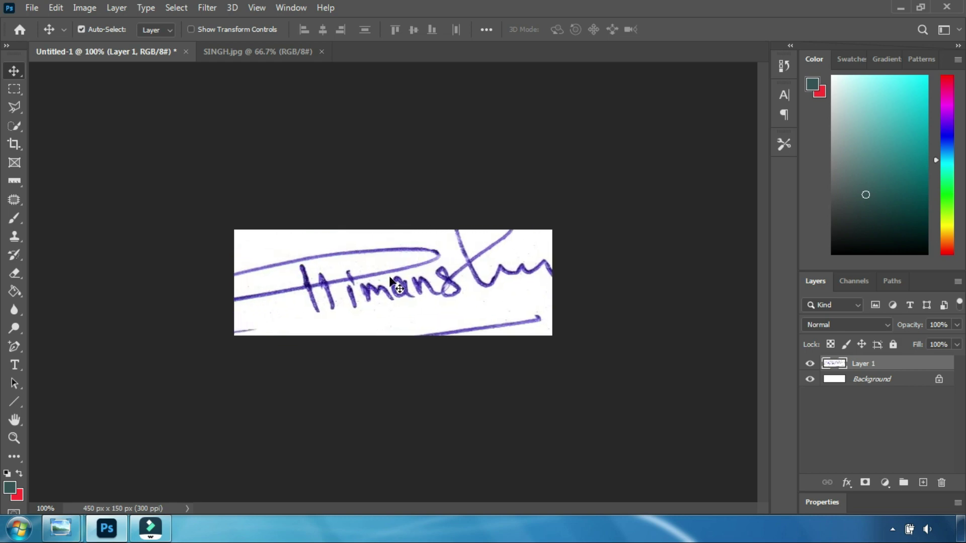
Scale the signature layer down to 49.3% and centre it within the 450 × 150 canvas
key(ctrl)
key(ctrl+t)
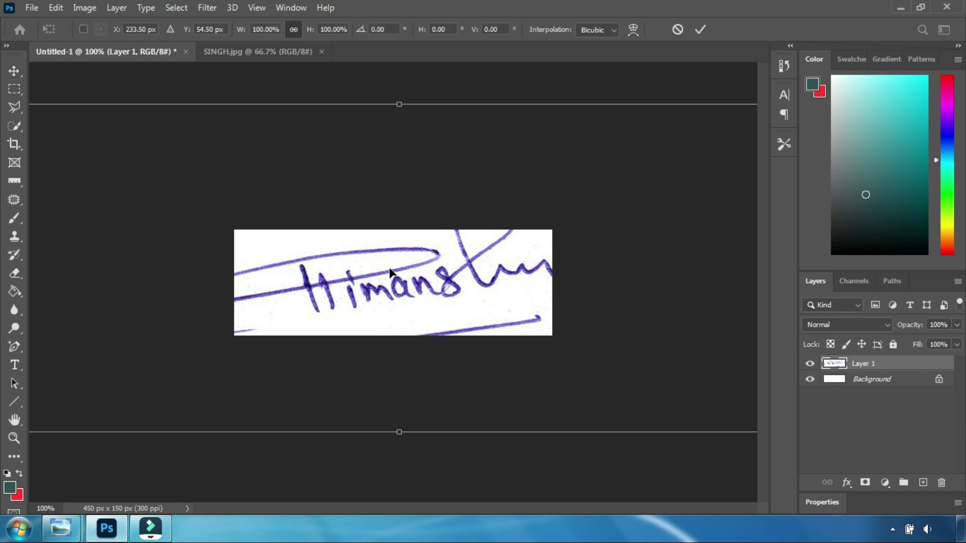
key(ctrl+minus)
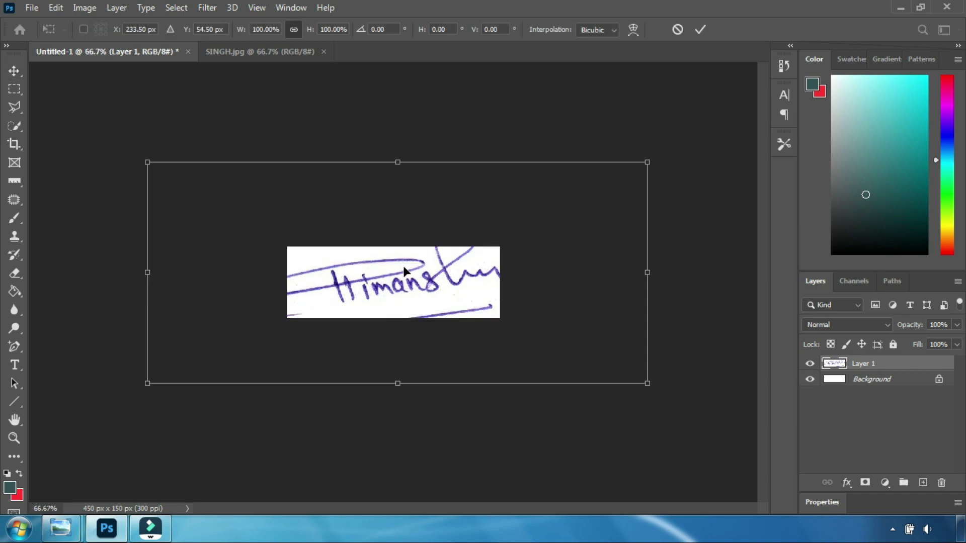
mouse_move(649, 163)
mouse_down()
mouse_move(415, 274)
mouse_move(394, 273)
mouse_up()
mouse_move(281, 331)
mouse_down()
mouse_move(430, 284)
mouse_move(409, 280)
mouse_up()
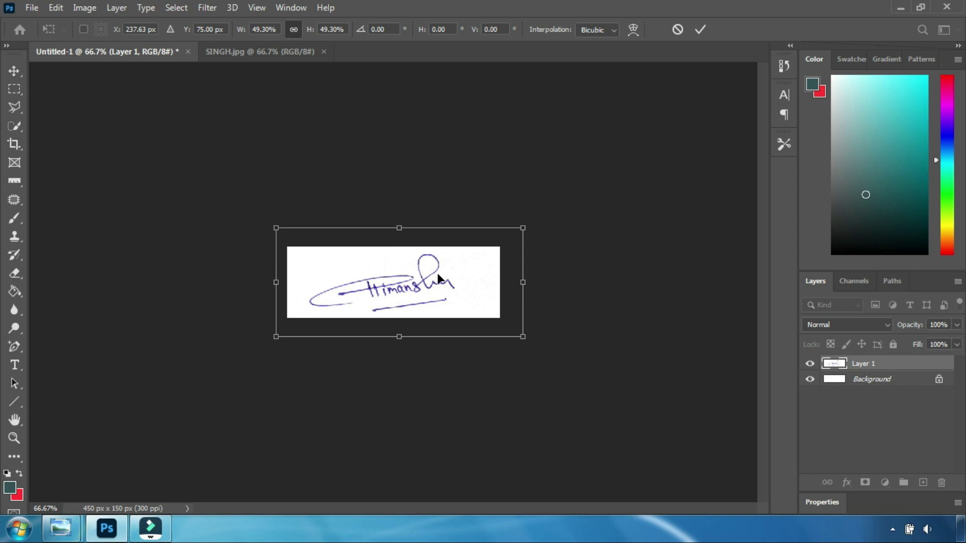
key(ctrl+plus)
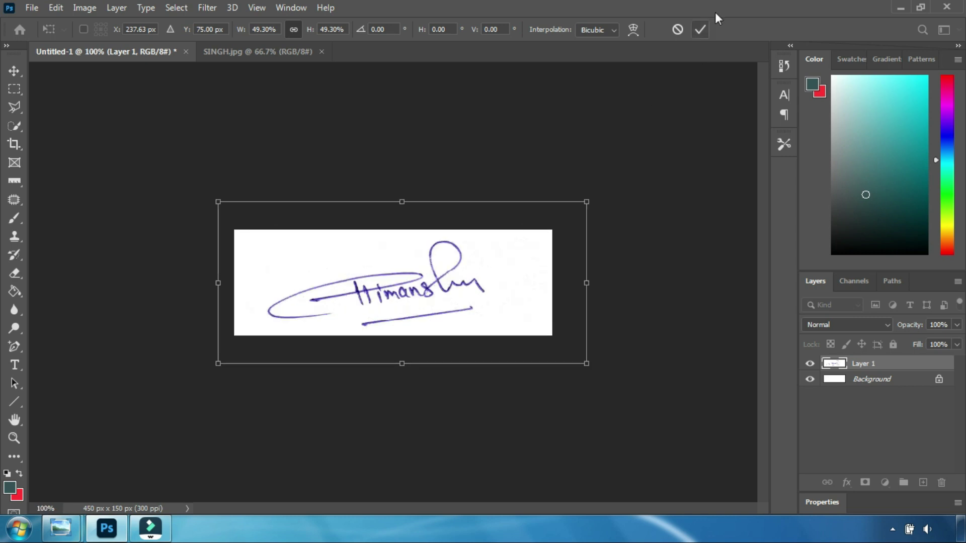
click(703, 30)
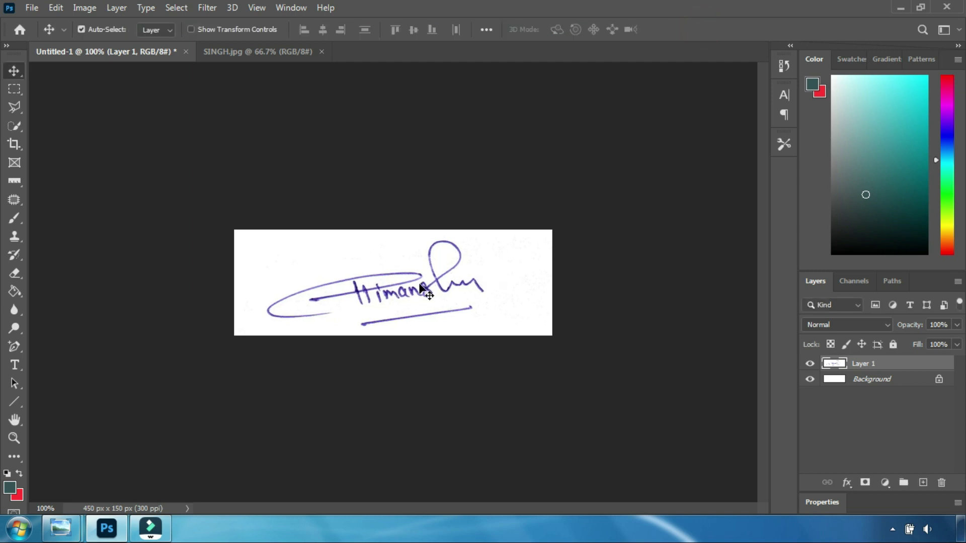
Save the signature canvas as a JPEG file named HFGHFFFGF
click(30, 8)
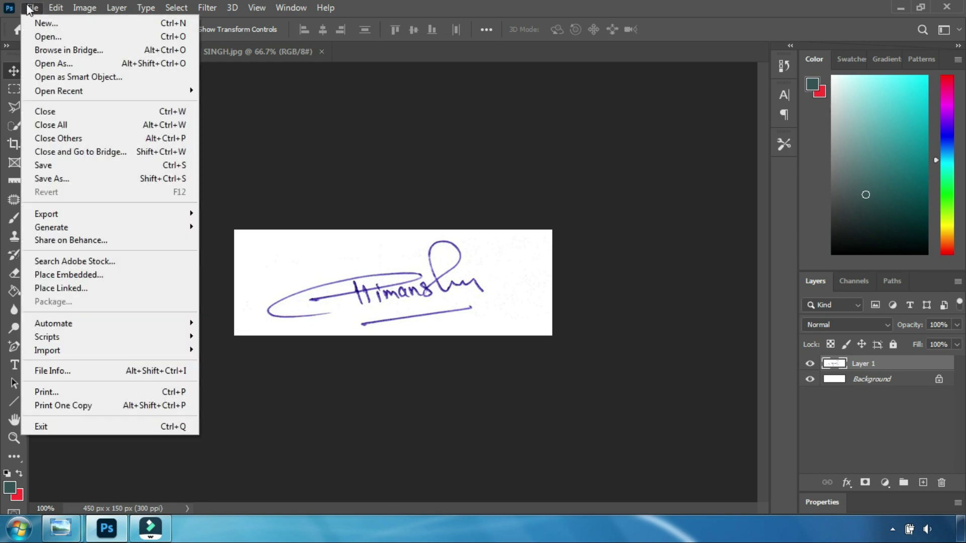
click(67, 165)
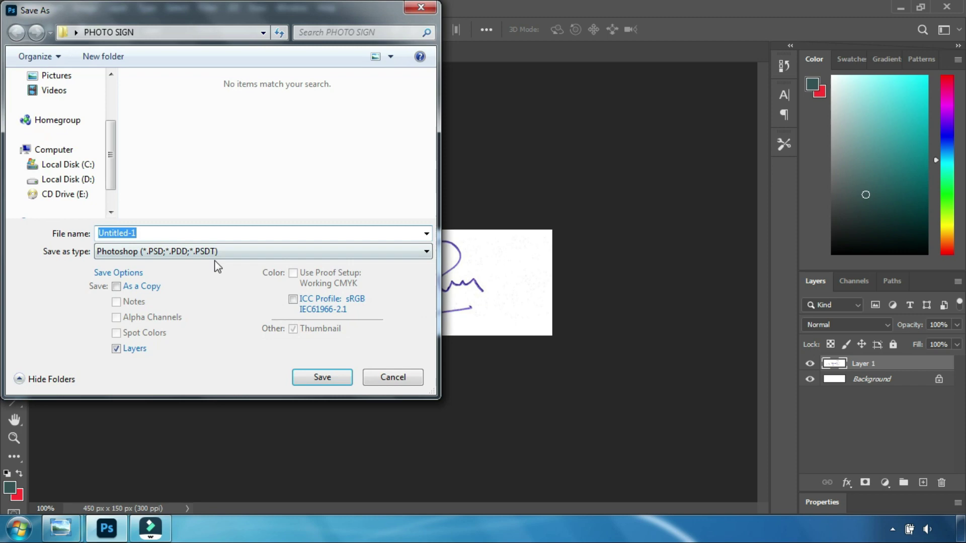
click(202, 251)
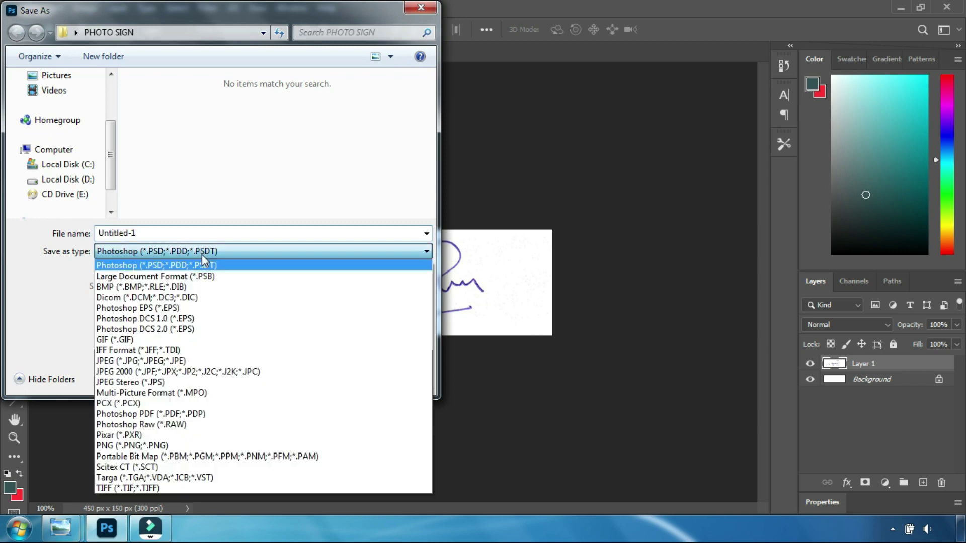
click(188, 360)
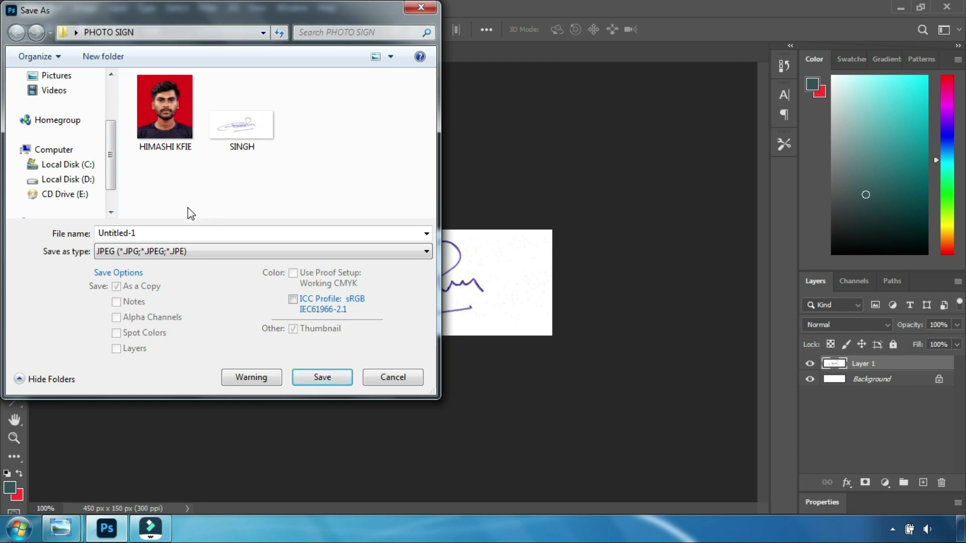
click(161, 235)
key(BackSpace)
text(HF)
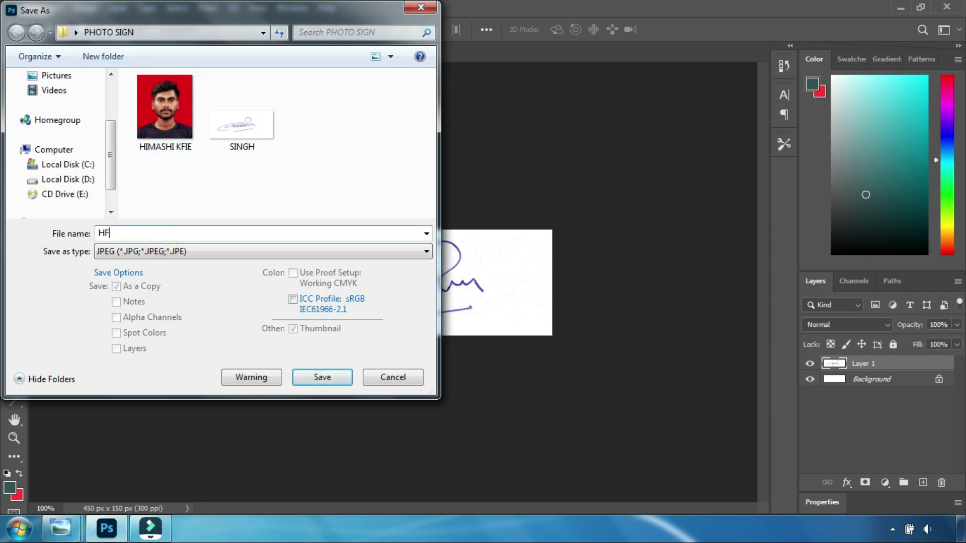
text(GHFFFGF)
click(322, 378)
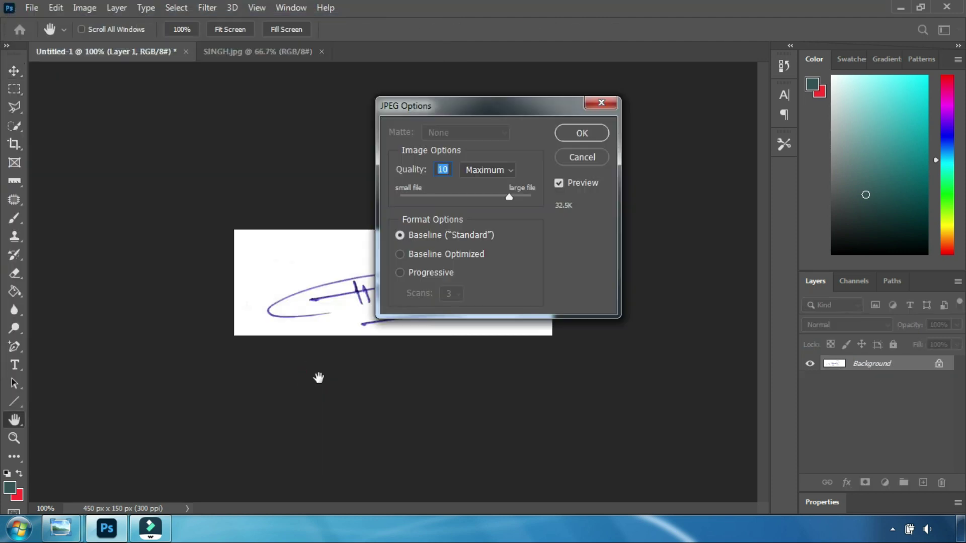
Set the JPEG quality to 11 to stay under 50 KB and confirm the options
mouse_move(503, 105)
mouse_down()
mouse_move(509, 80)
mouse_move(520, 108)
mouse_up()
key(Up)
key(Up)
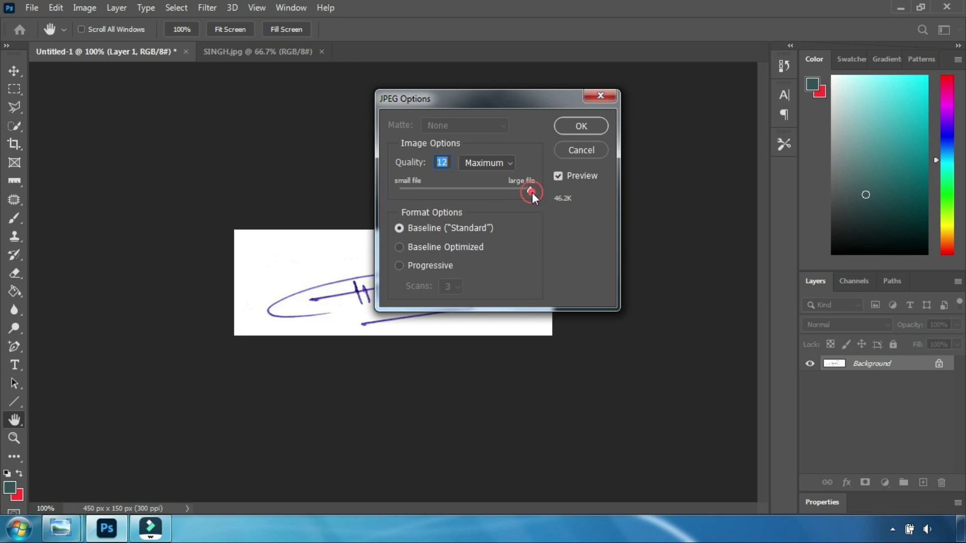
drag(532, 192, 503, 189)
click(582, 127)
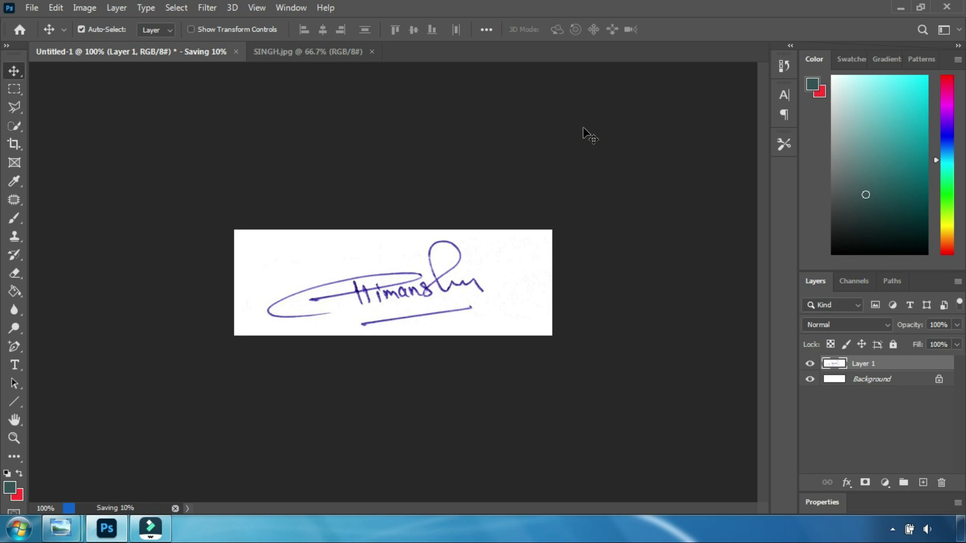
Check the desktop HFGHFFFGF JPEG's details: 450 × 150 px, 300 dpi, 23.7 KB
key(super+d)
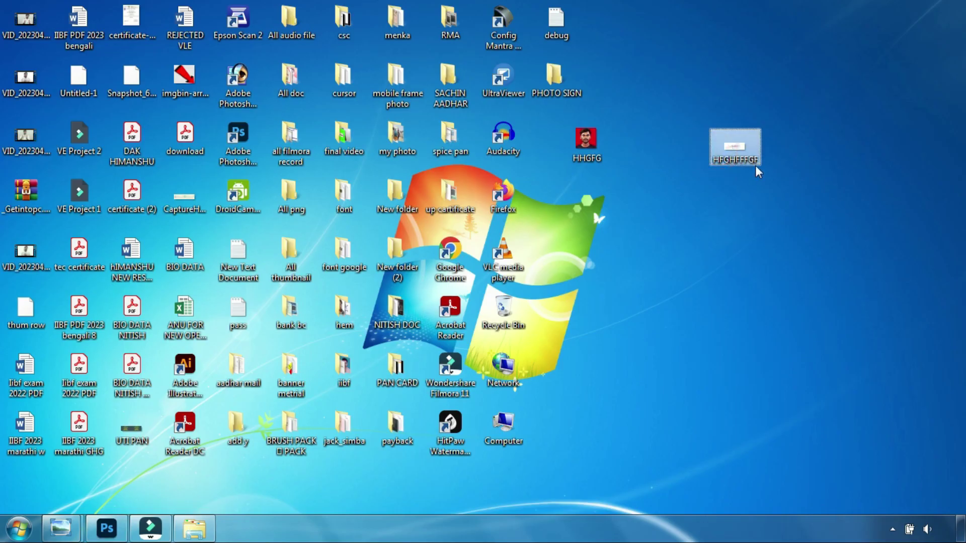
mouse_move(735, 147)
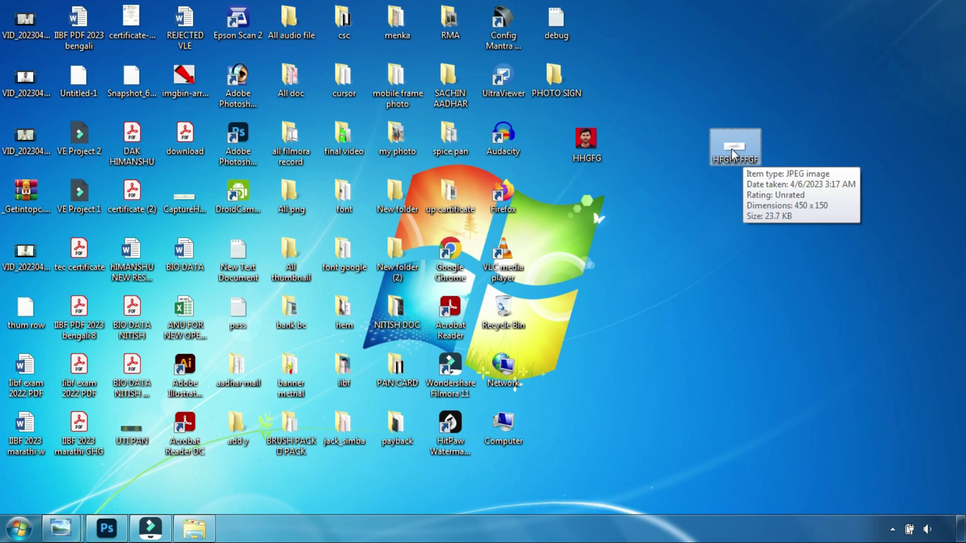
right_click(743, 156)
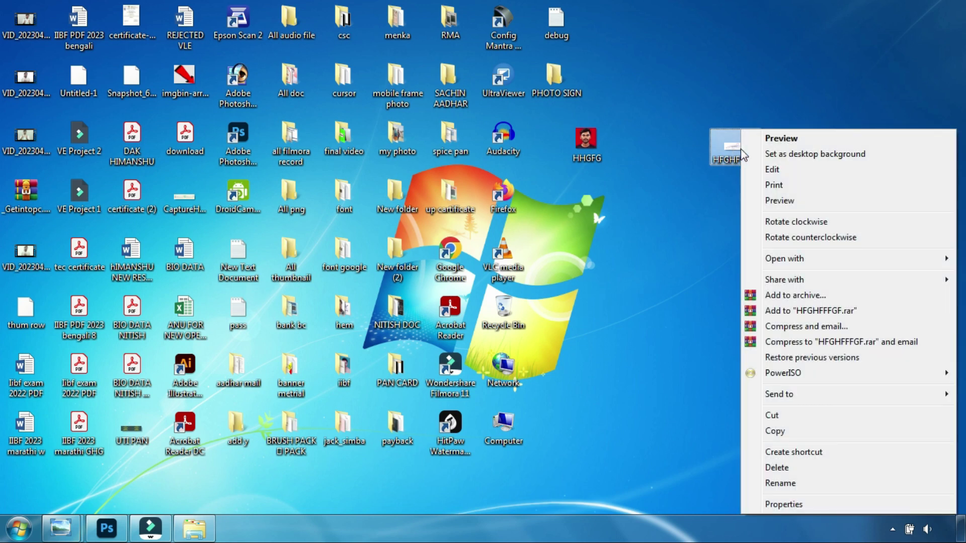
click(783, 503)
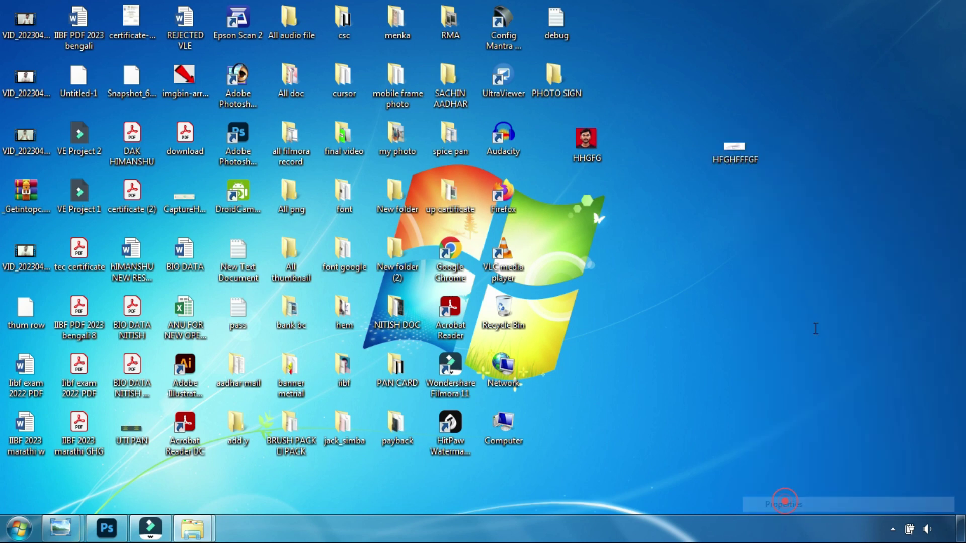
click(796, 182)
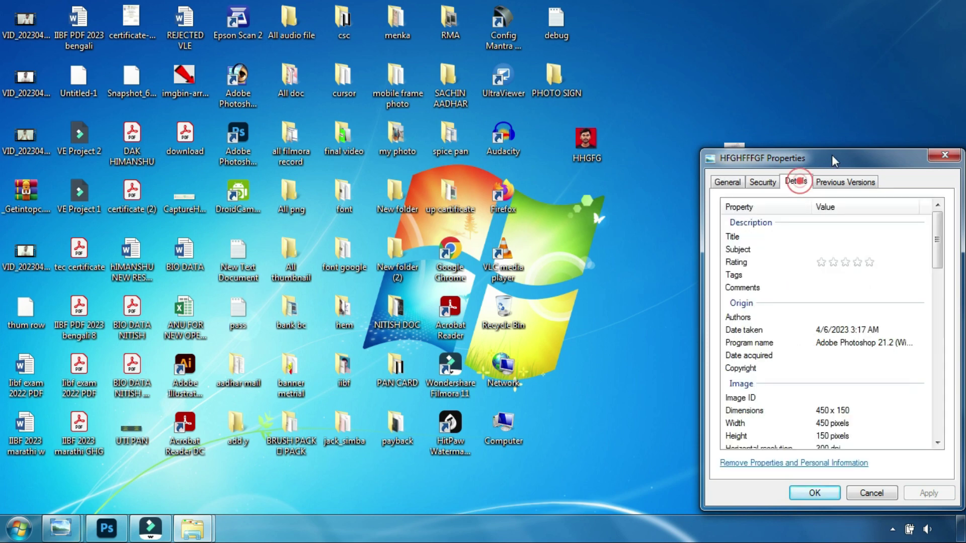
drag(831, 155, 765, 92)
scroll(781, 299, down, 2)
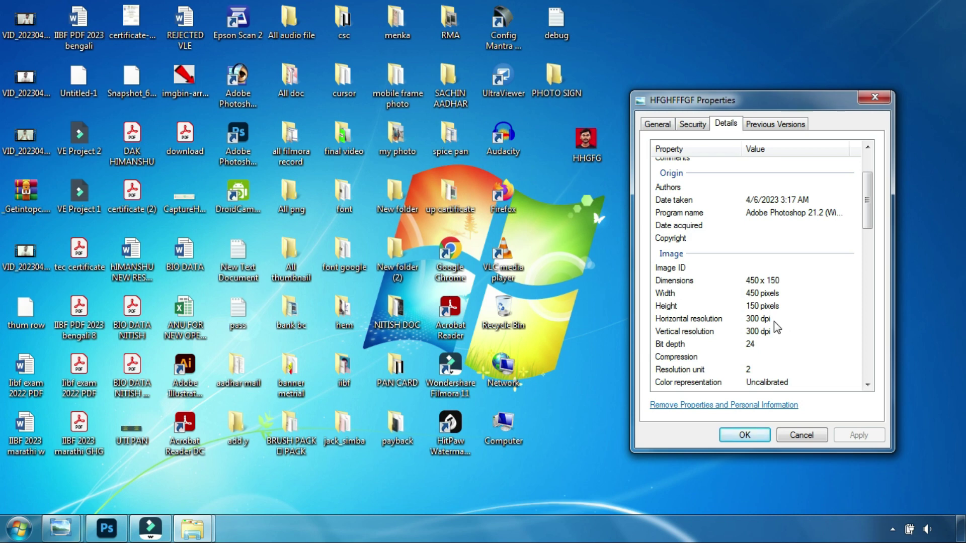
click(744, 434)
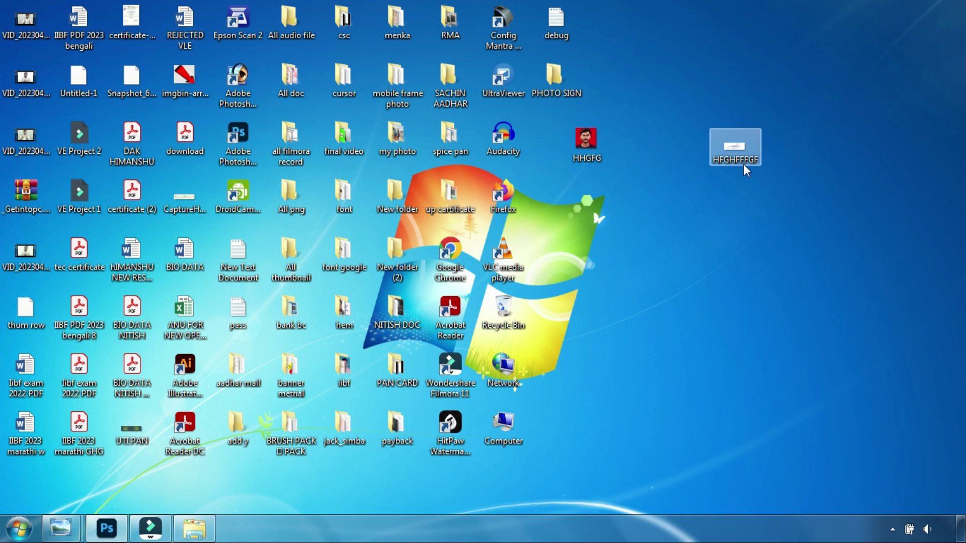
View the upload form screenshot listing JPEG, 200 DPI, 3.5×2.5 cm, max 50kb
double_click(744, 164)
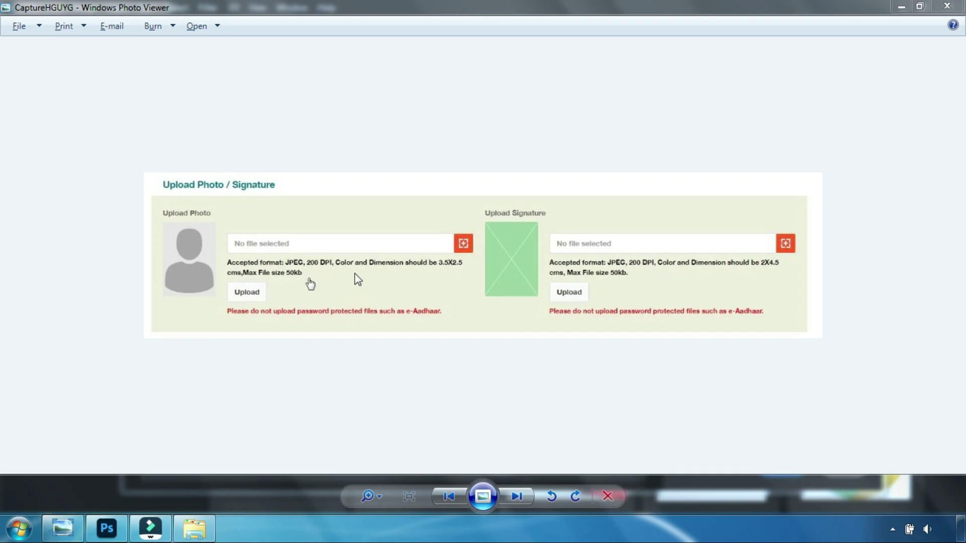
Create a new document 2.5 cm wide, 3.5 cm high, at 200 pixels per inch
click(109, 531)
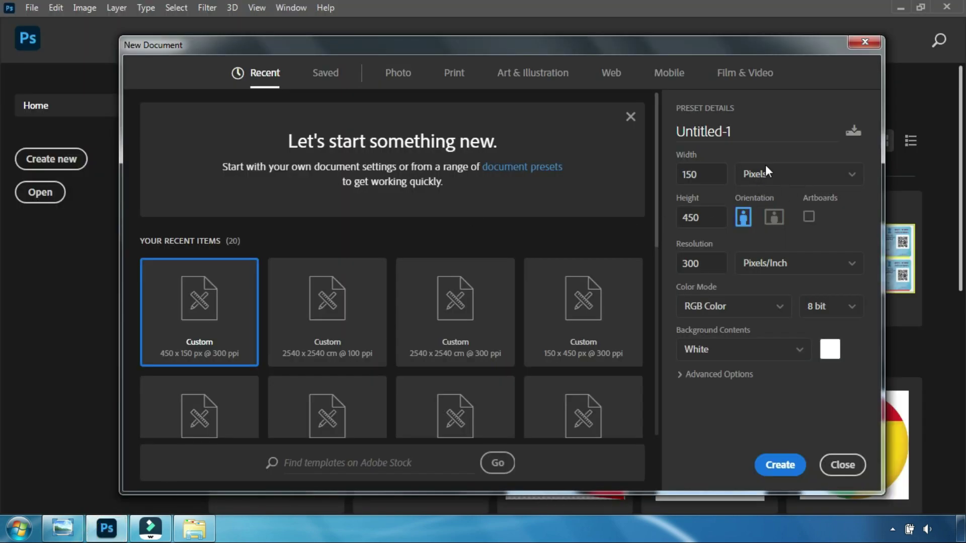
click(789, 183)
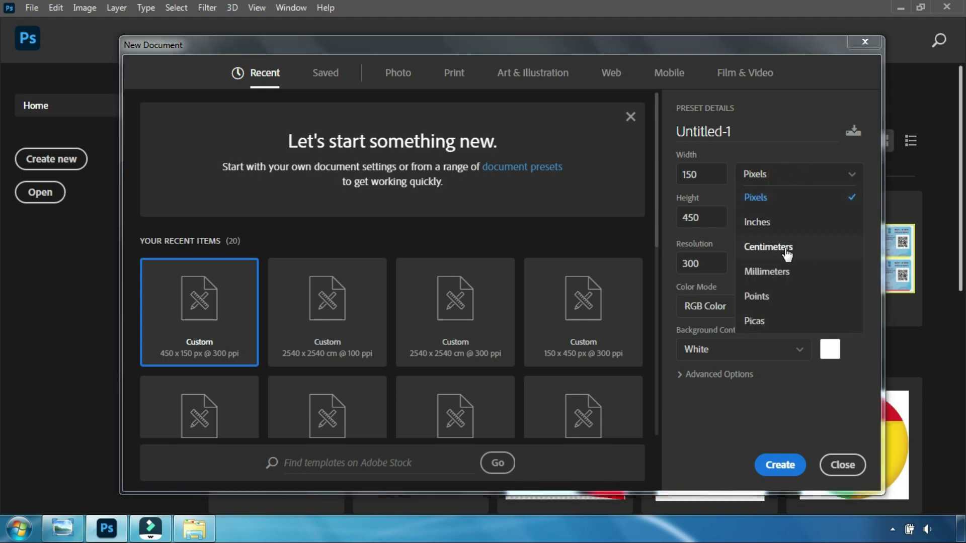
click(784, 247)
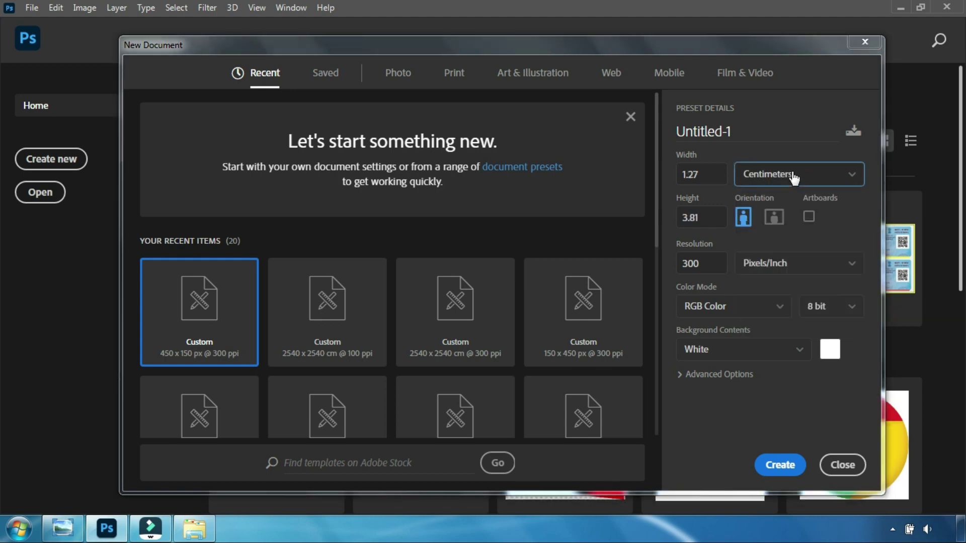
click(706, 174)
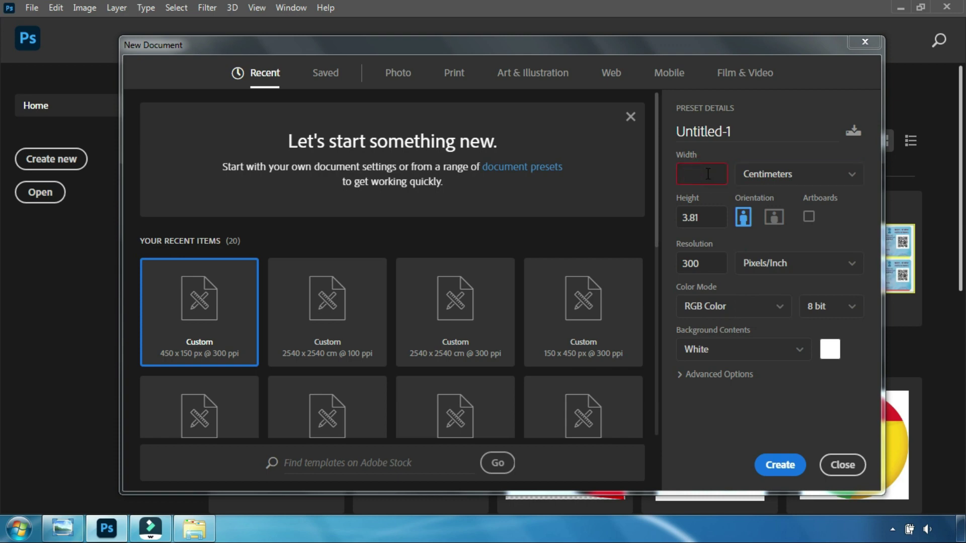
text(2)
text(.5)
double_click(704, 220)
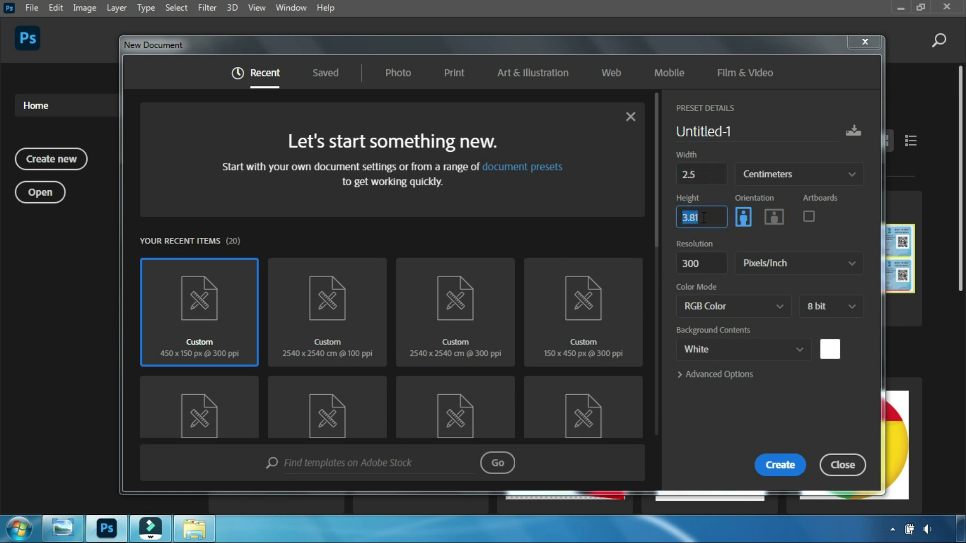
key(BackSpace)
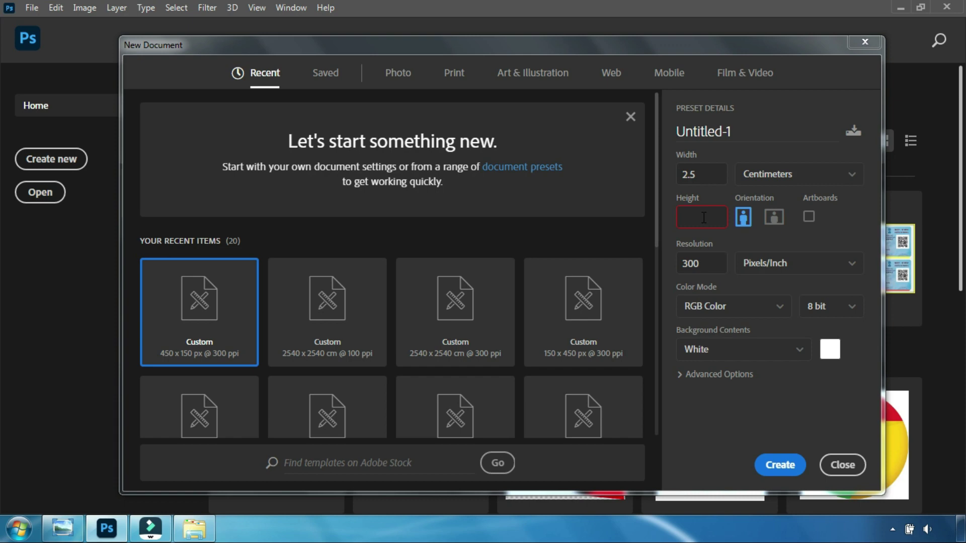
text(3.5)
click(709, 262)
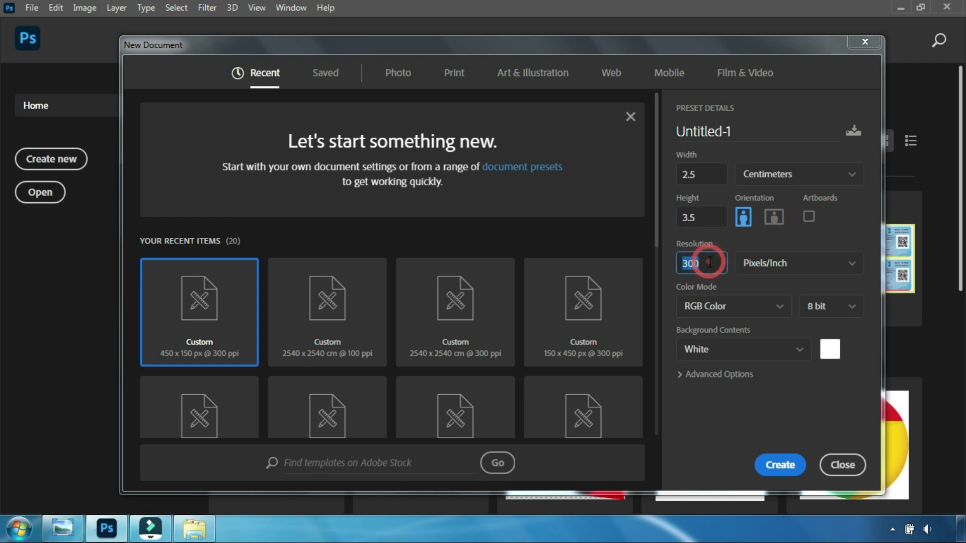
key(BackSpace)
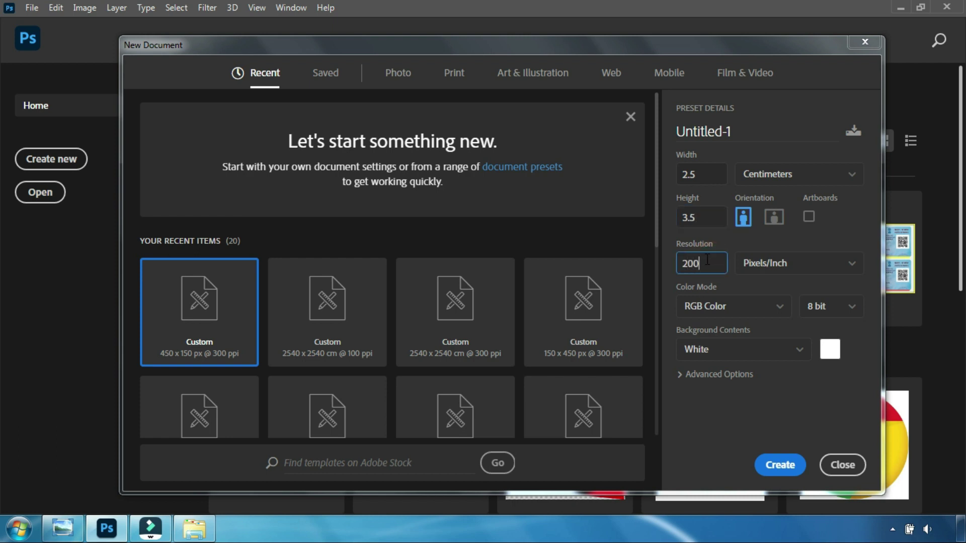
text(0)
click(787, 468)
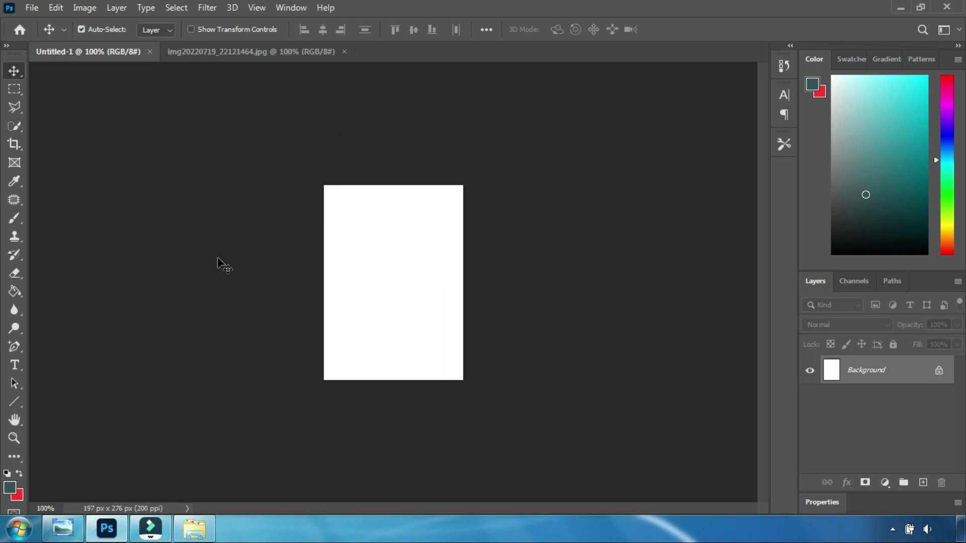
Drag the red-background portrait from img20220719 onto the Untitled-1 canvas as Layer 1
click(251, 54)
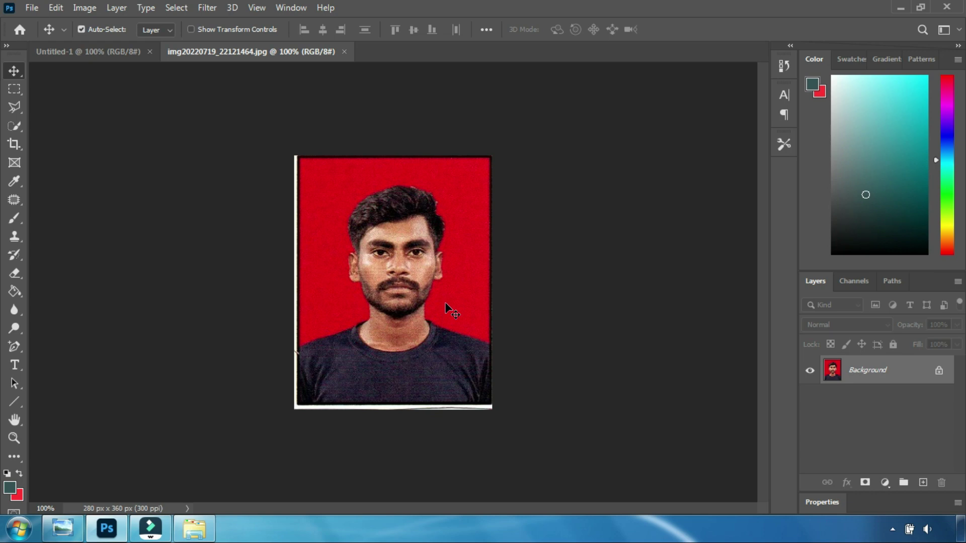
drag(434, 304, 95, 54)
drag(92, 46, 383, 261)
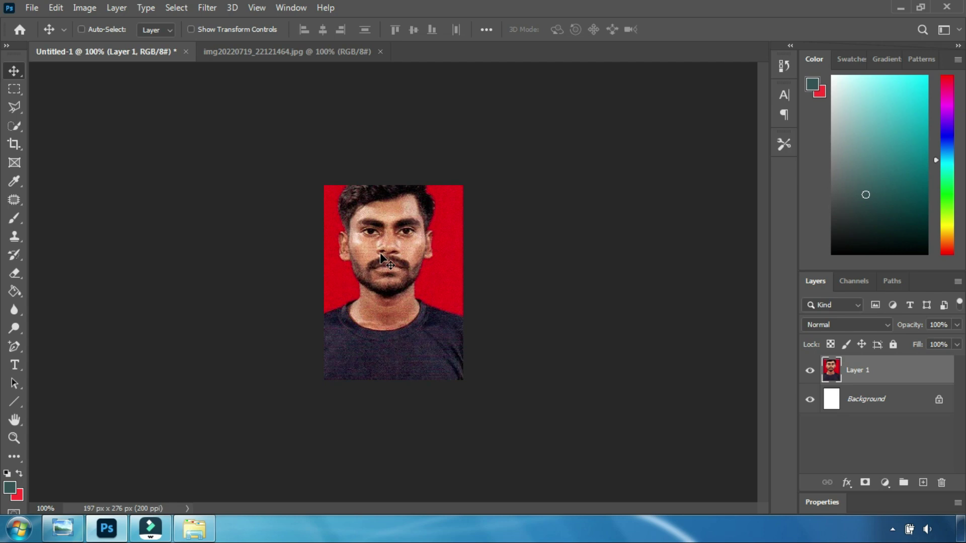
Scale the portrait to about 80% and stretch it to cover the 2.5 × 3.5 cm canvas
key(ctrl+t)
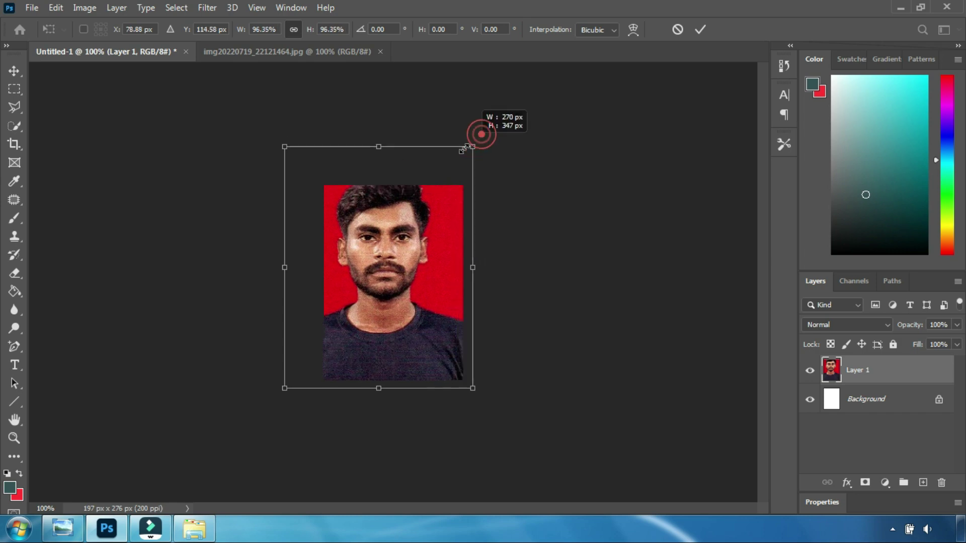
drag(481, 134, 436, 190)
drag(348, 250, 383, 243)
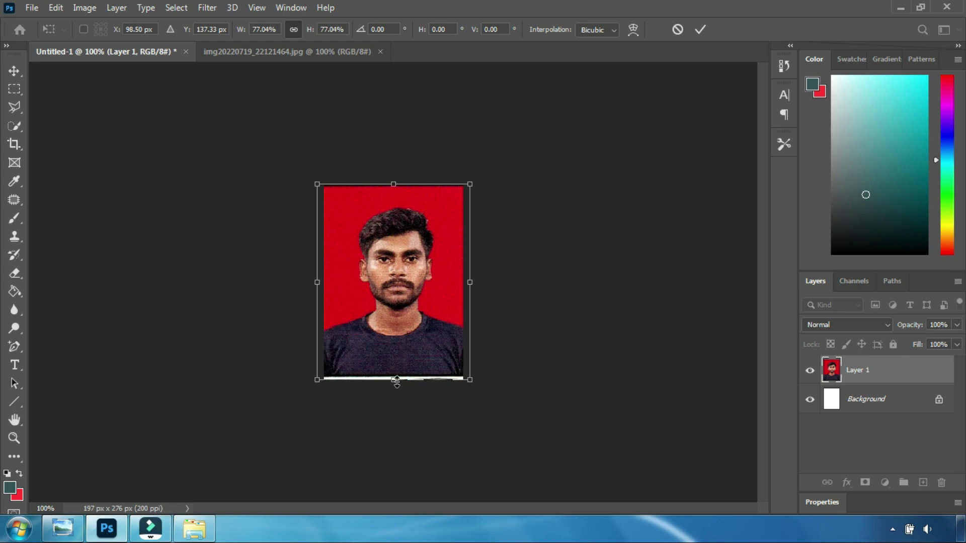
drag(397, 381, 396, 390)
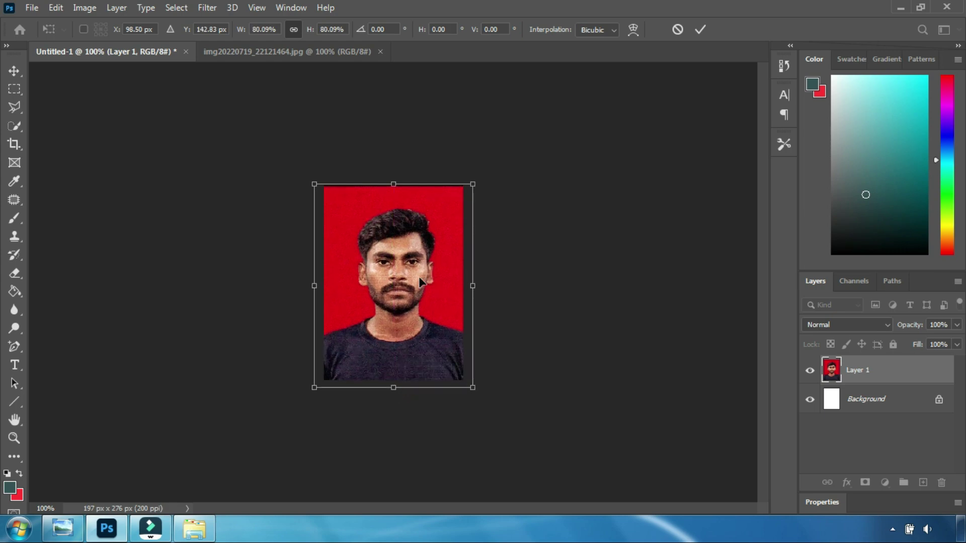
click(705, 29)
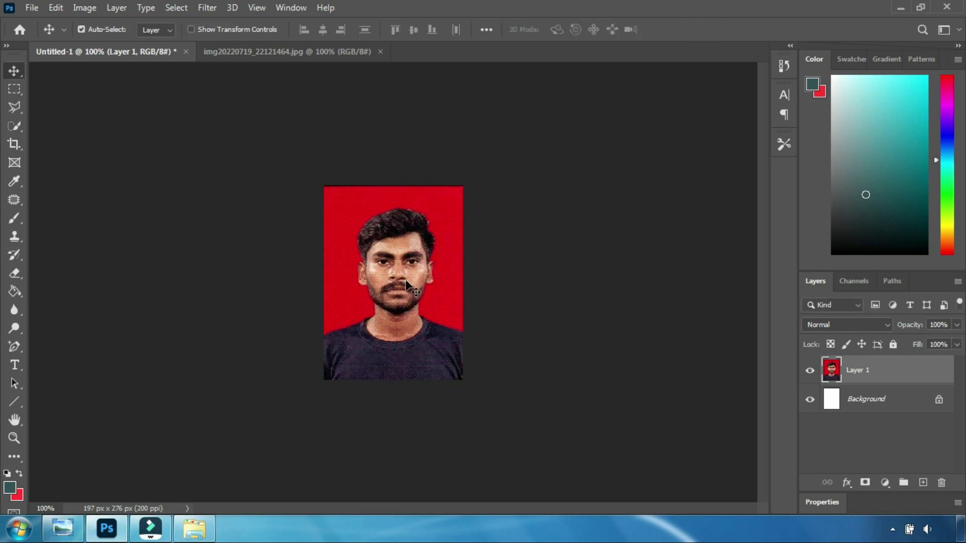
Save the photo as a JPEG named KJ in the PHOTO SIGN folder
click(25, 8)
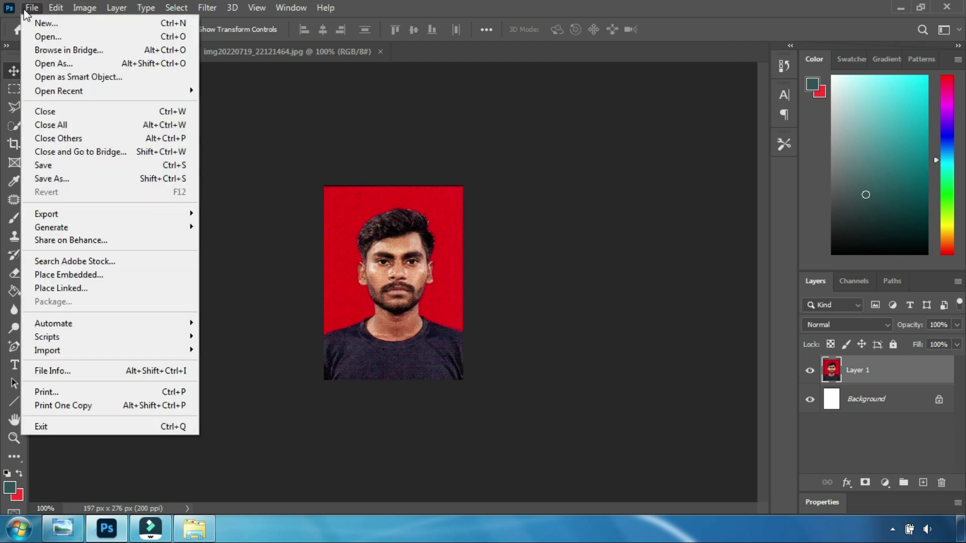
click(73, 167)
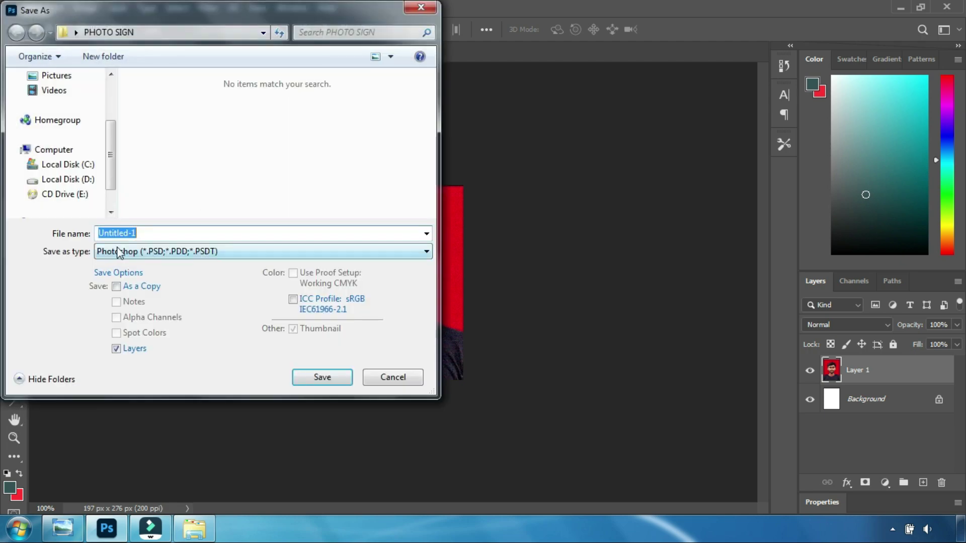
click(183, 251)
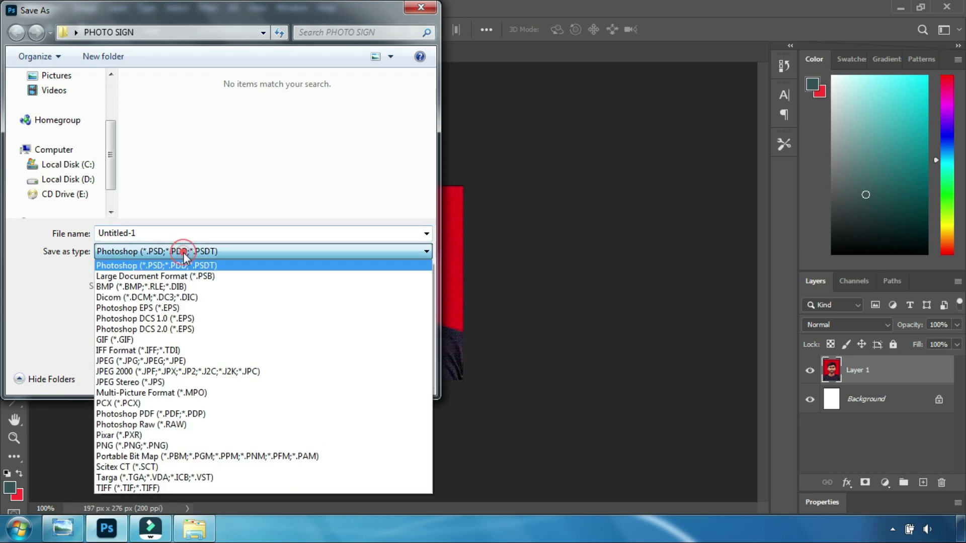
click(176, 360)
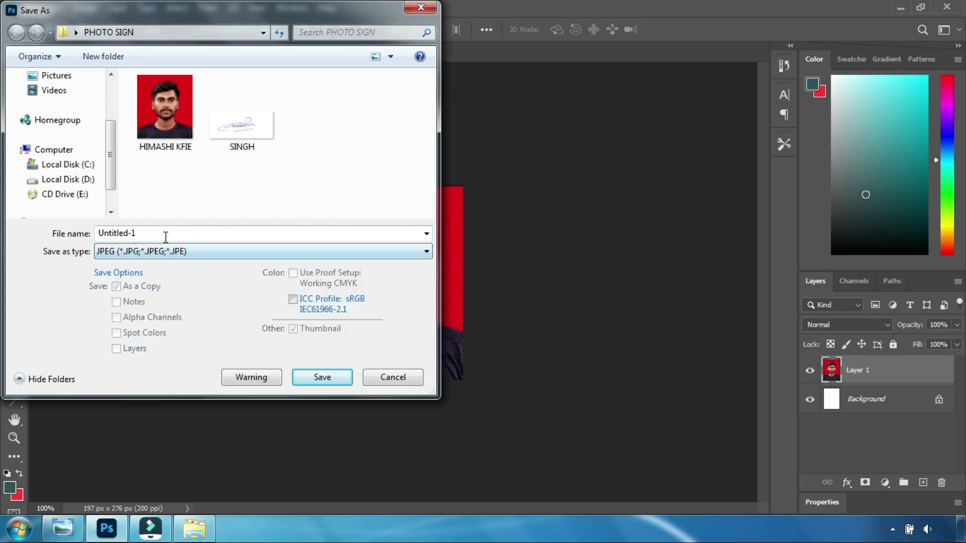
double_click(166, 236)
key(BackSpace)
text(KJ)
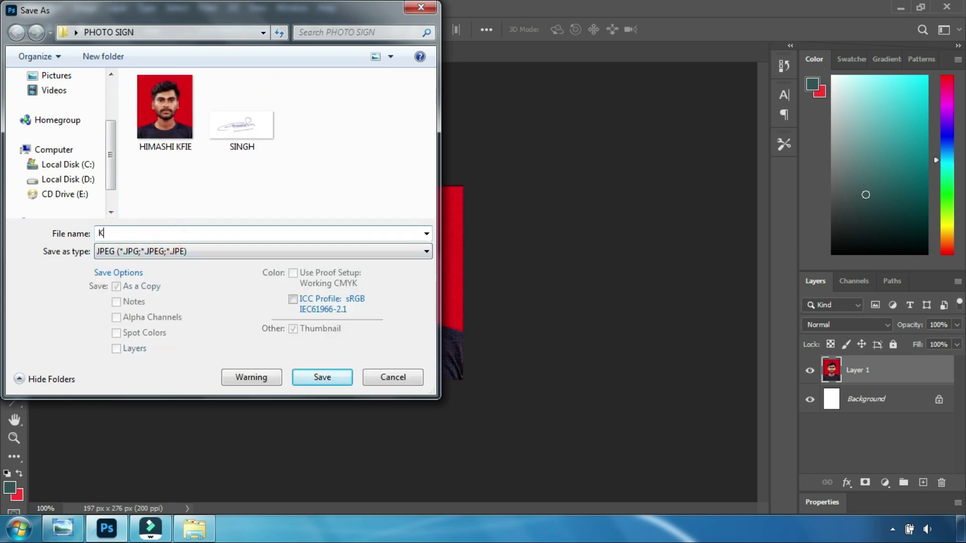
click(322, 378)
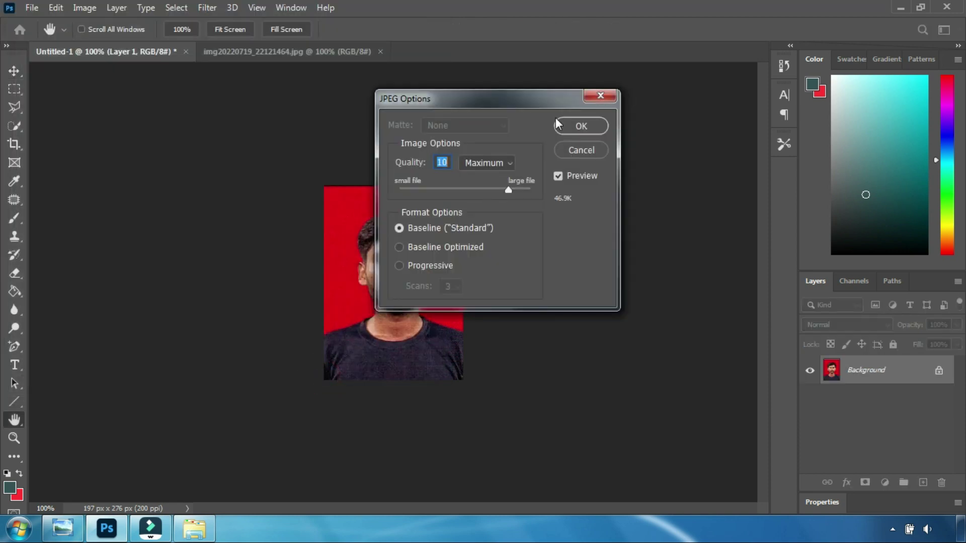
Set JPEG quality to 9 (High), keeping the file around 39.9K
mouse_move(528, 98)
mouse_down()
mouse_move(475, 97)
mouse_move(473, 113)
mouse_up()
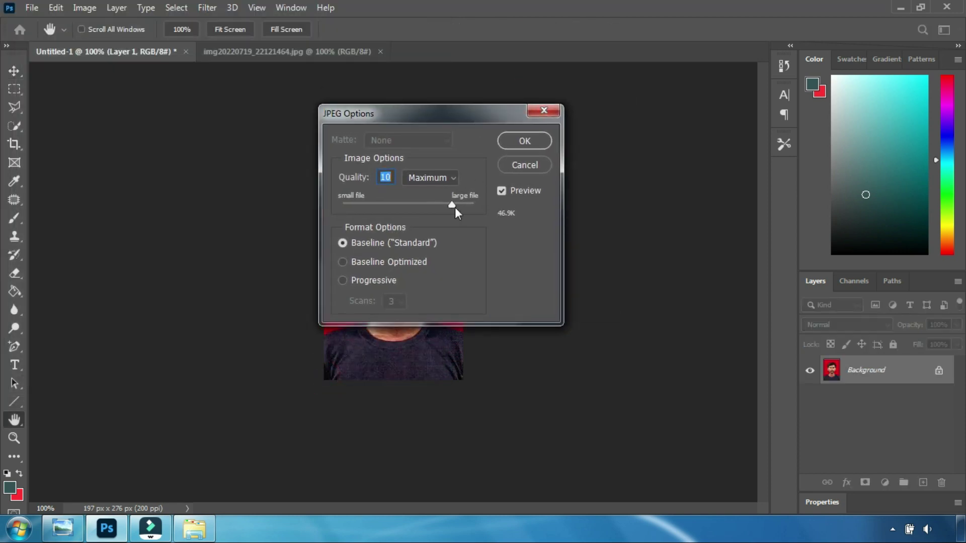
drag(451, 207, 473, 206)
drag(476, 205, 469, 207)
drag(470, 207, 445, 206)
Finish saving KJ at quality 9, then preview it in Photo Viewer and close it
click(529, 143)
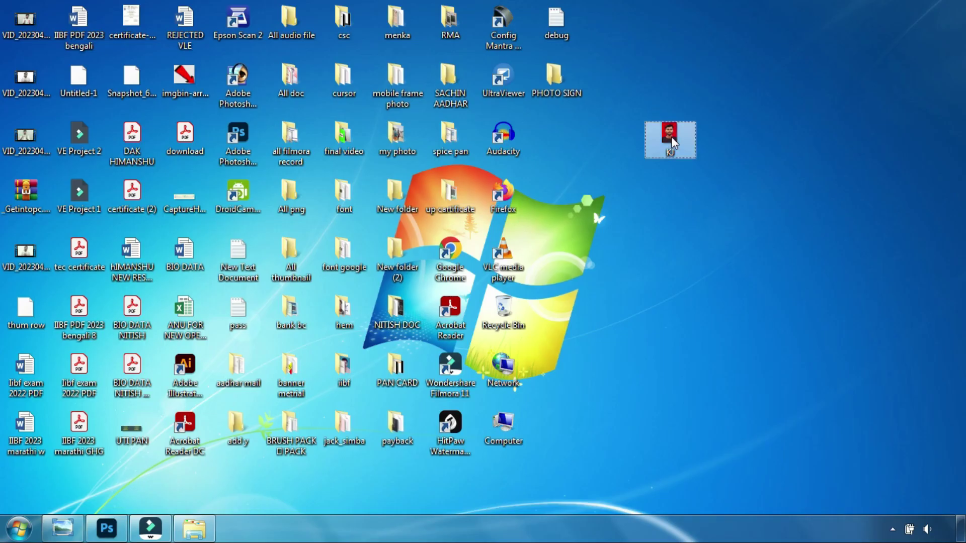
double_click(671, 137)
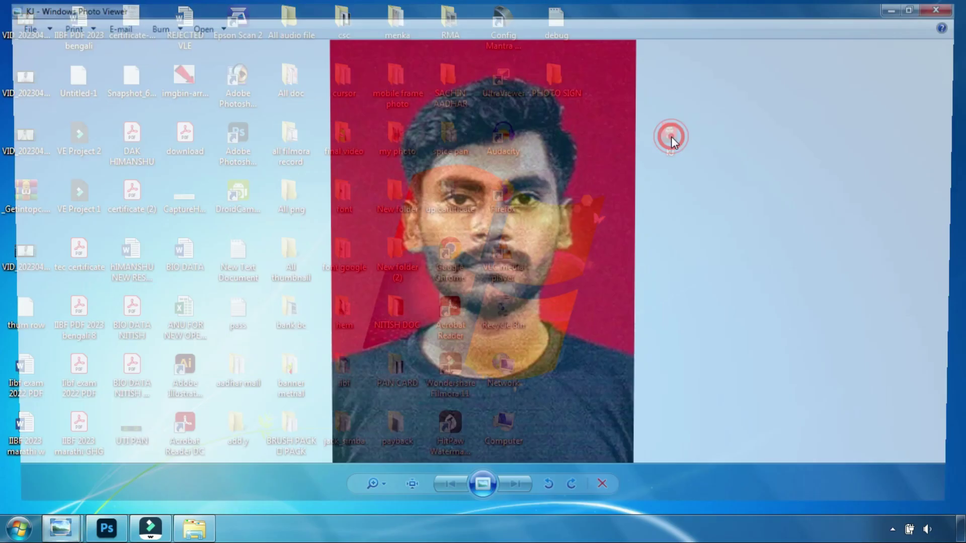
scroll(515, 237, up, 2)
scroll(515, 236, down, 2)
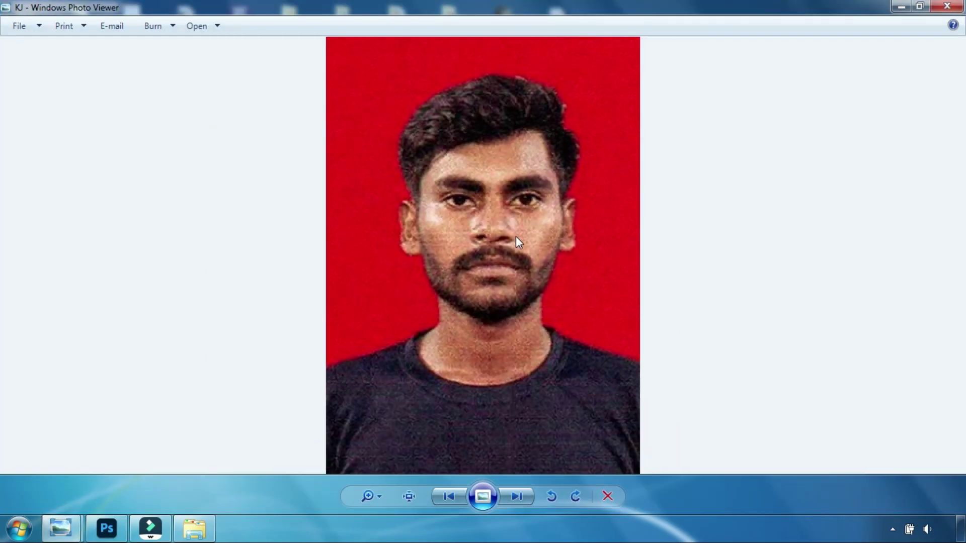
click(948, 6)
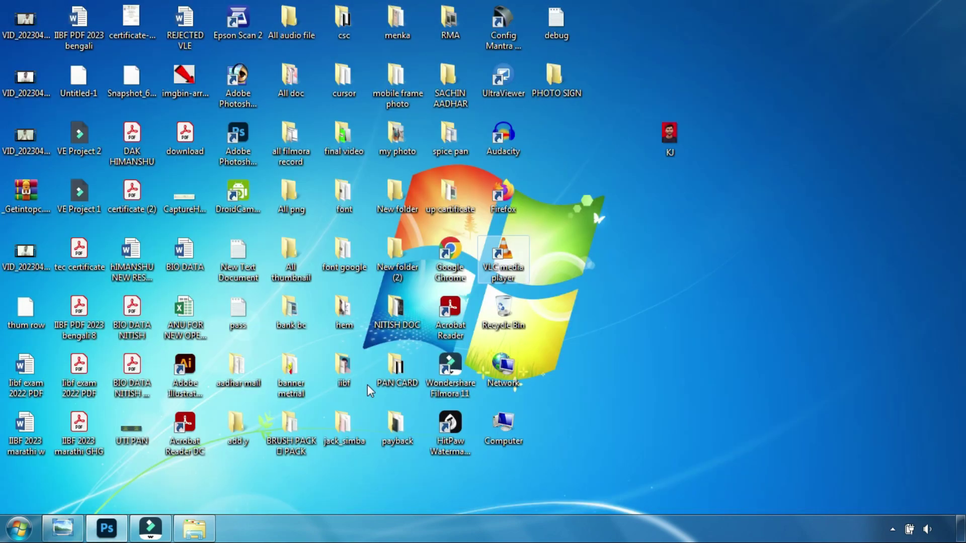
Reopen the CaptureHGUYG screenshot in Windows Photo Viewer to check the photo and signature requirements
click(64, 527)
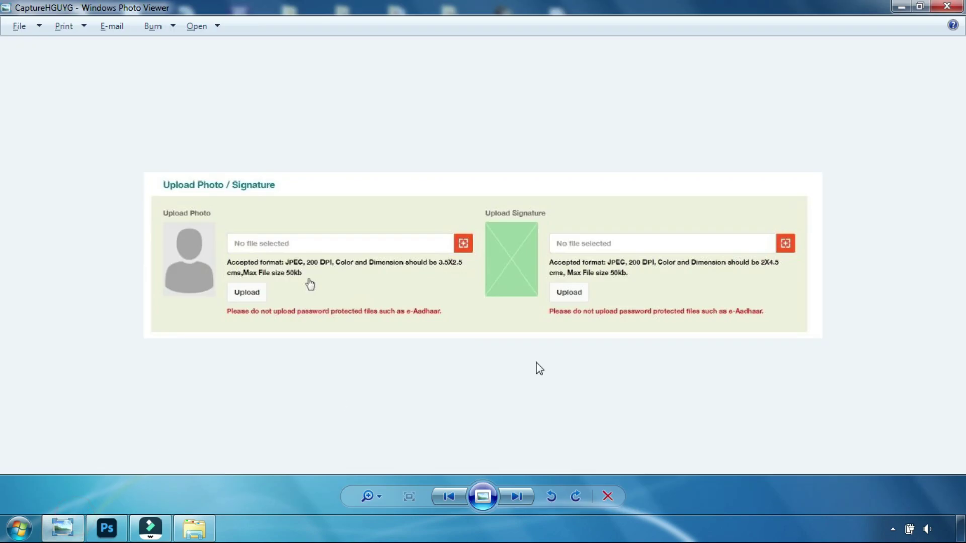